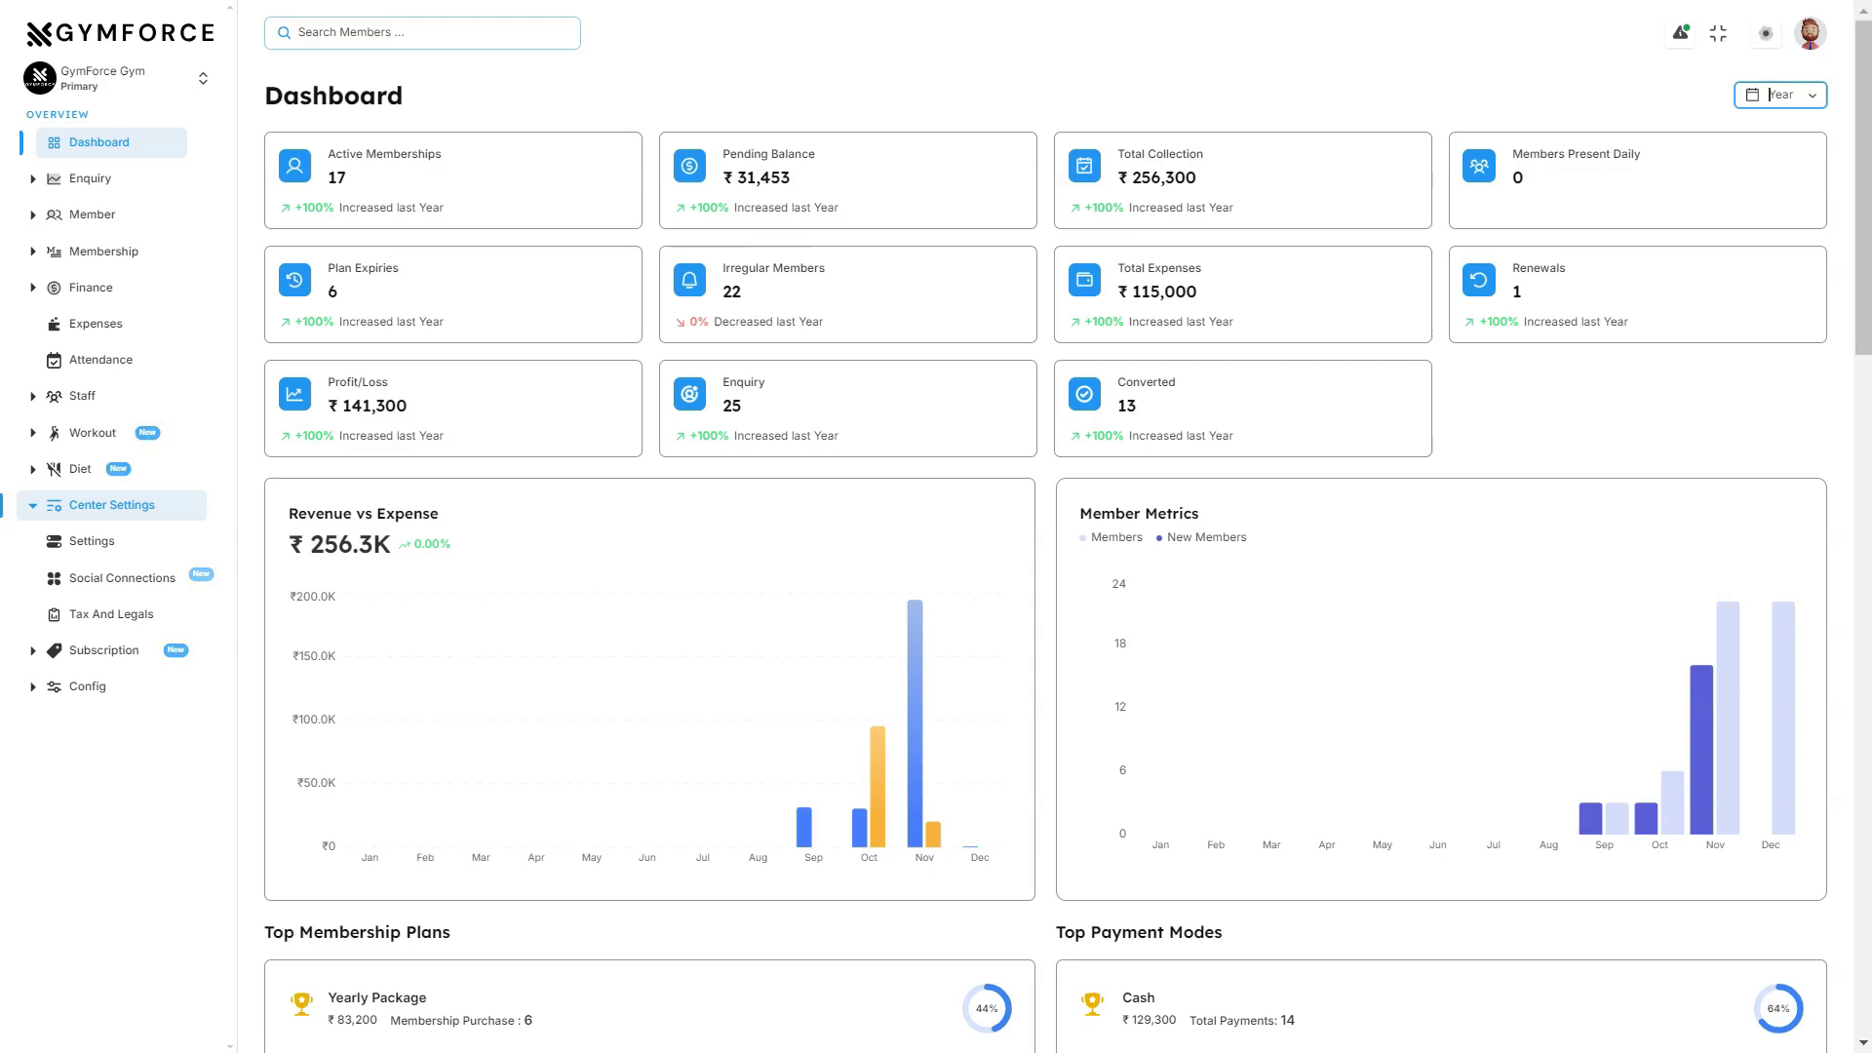
# Examine the dashboard's period filter options (Today, Week, Month, Year) and skim the sections below the charts
pyautogui.click(1780, 95)
pyautogui.press('Down')
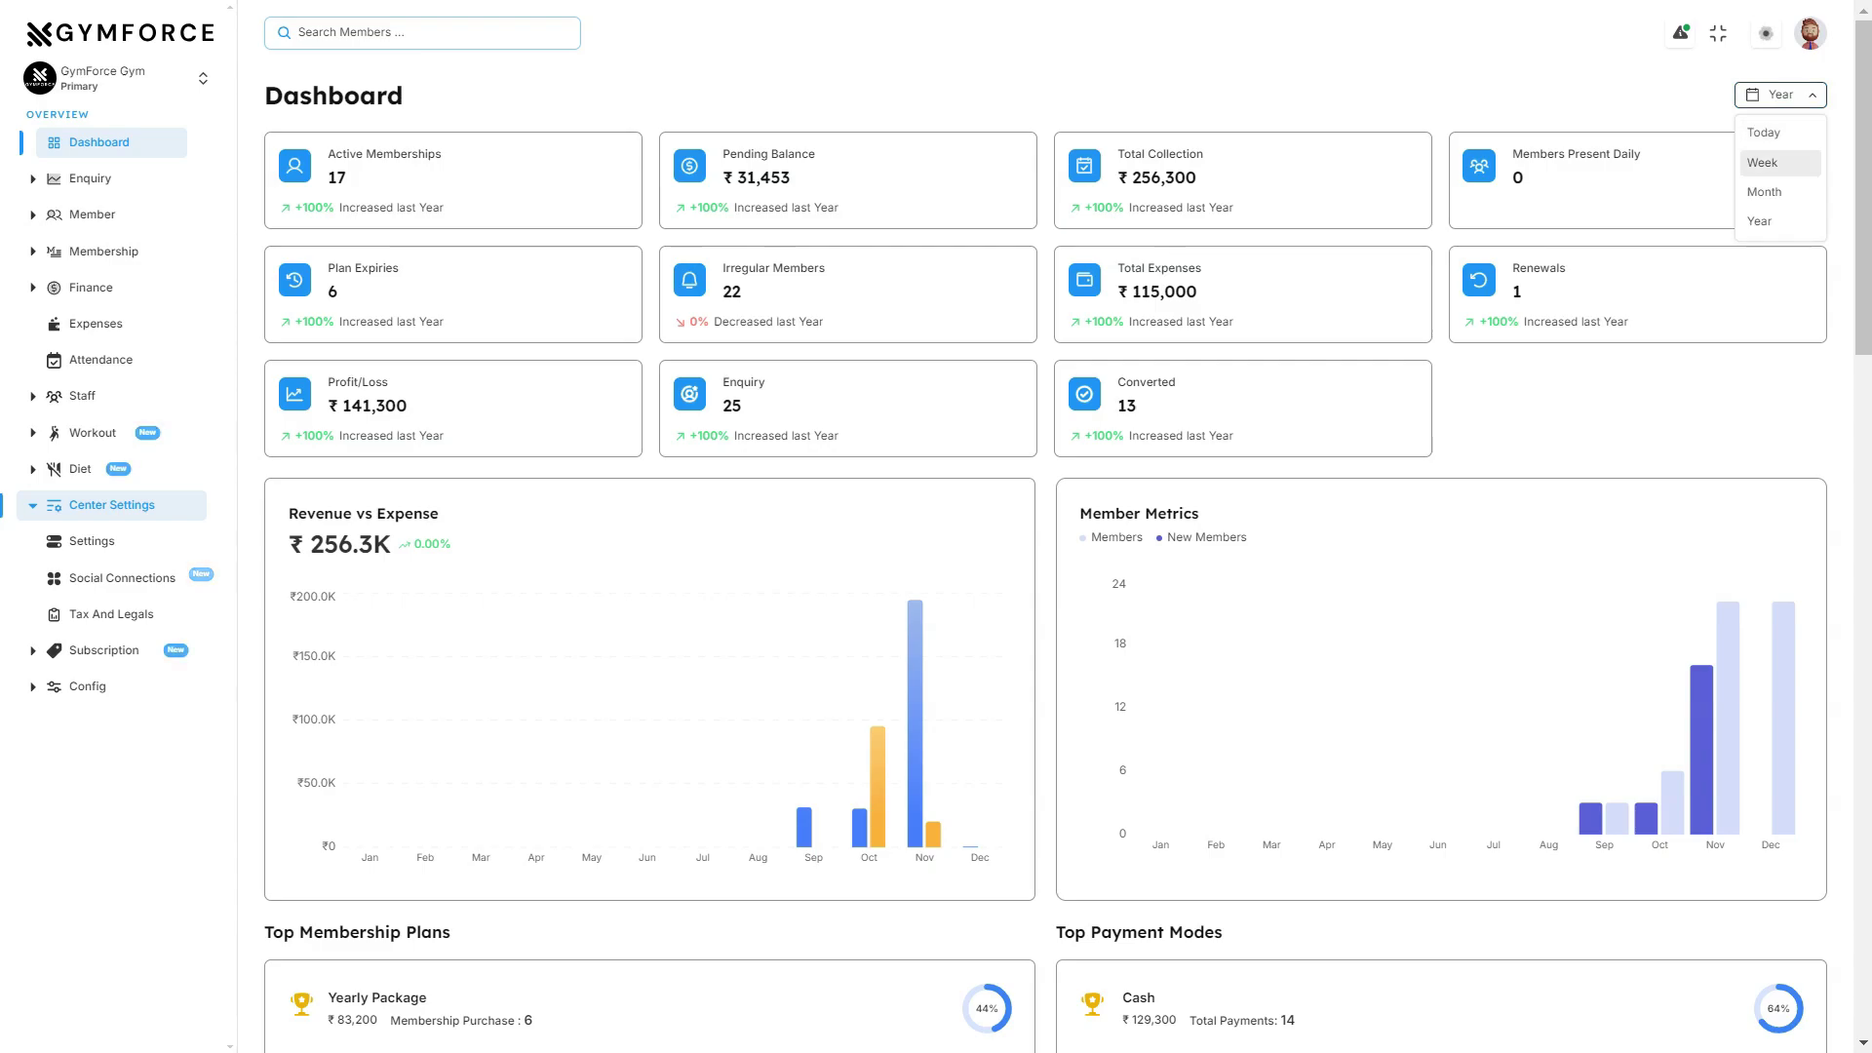
pyautogui.press('Down')
pyautogui.press('Down')
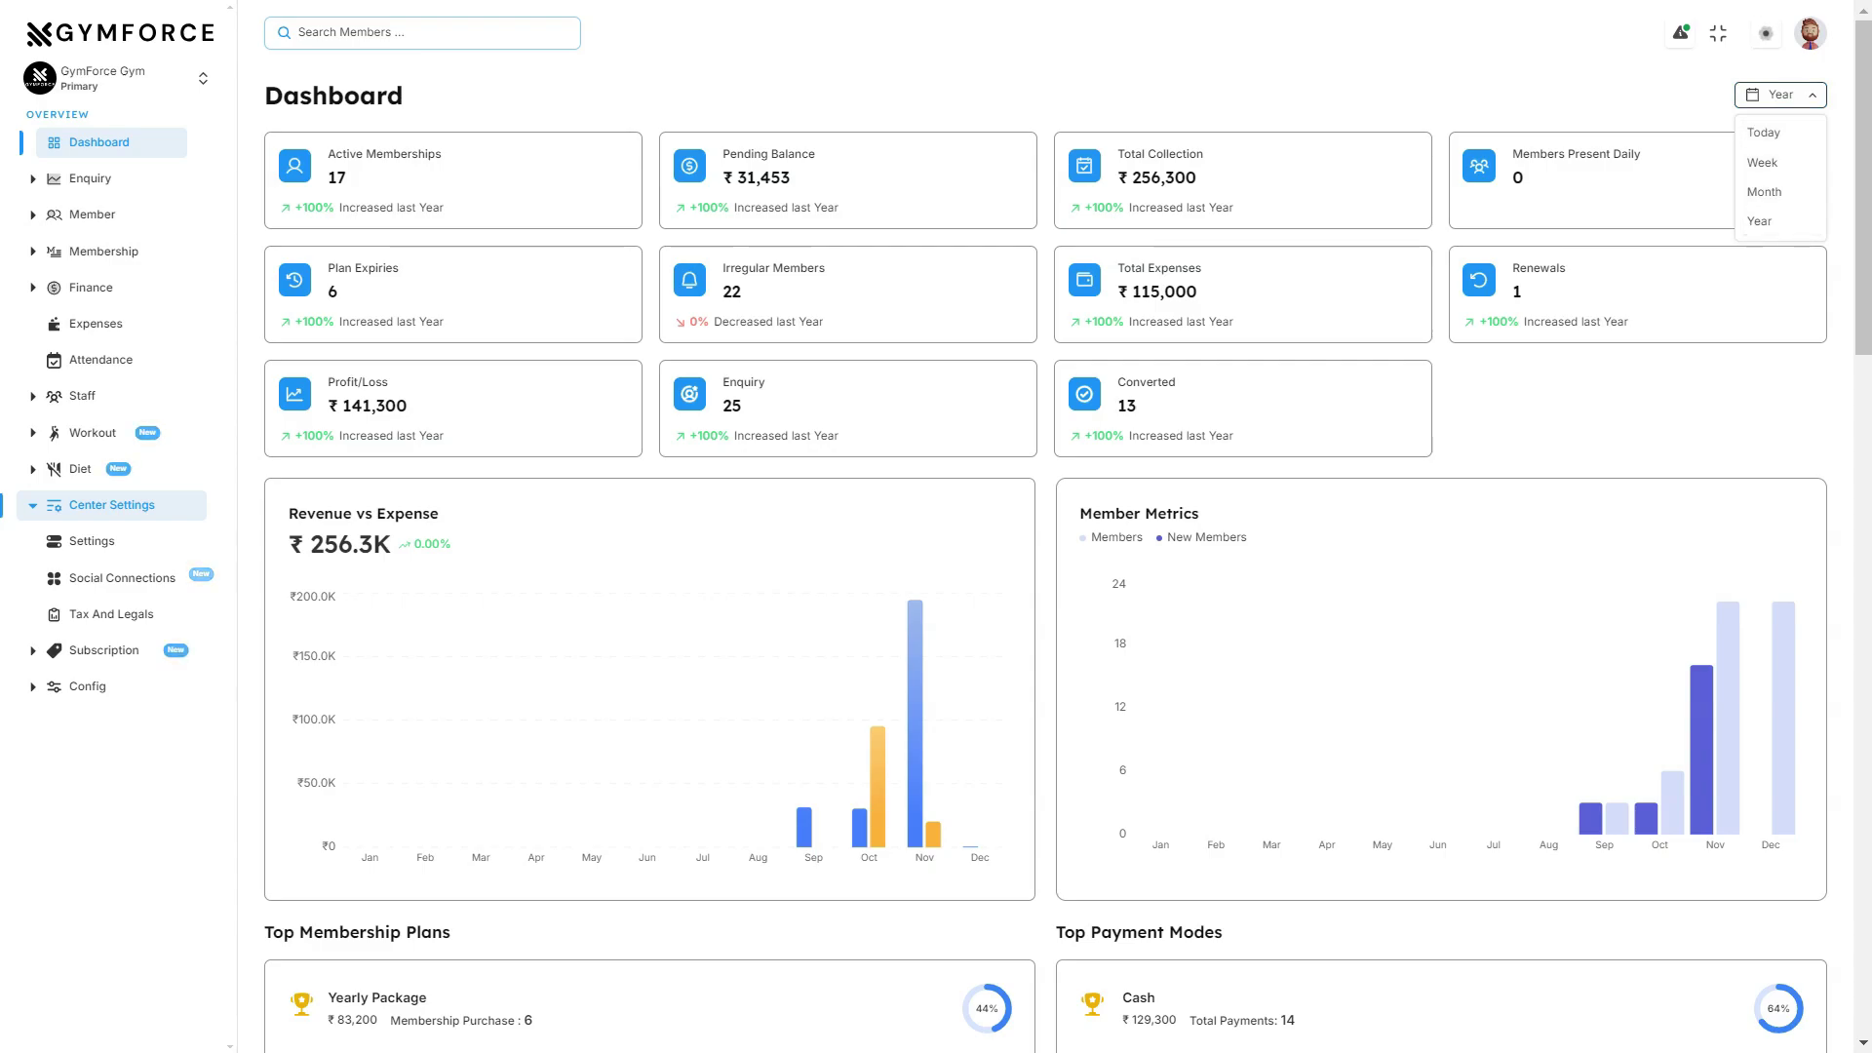
pyautogui.click(1617, 322)
pyautogui.scroll(-12, 1045, 556)
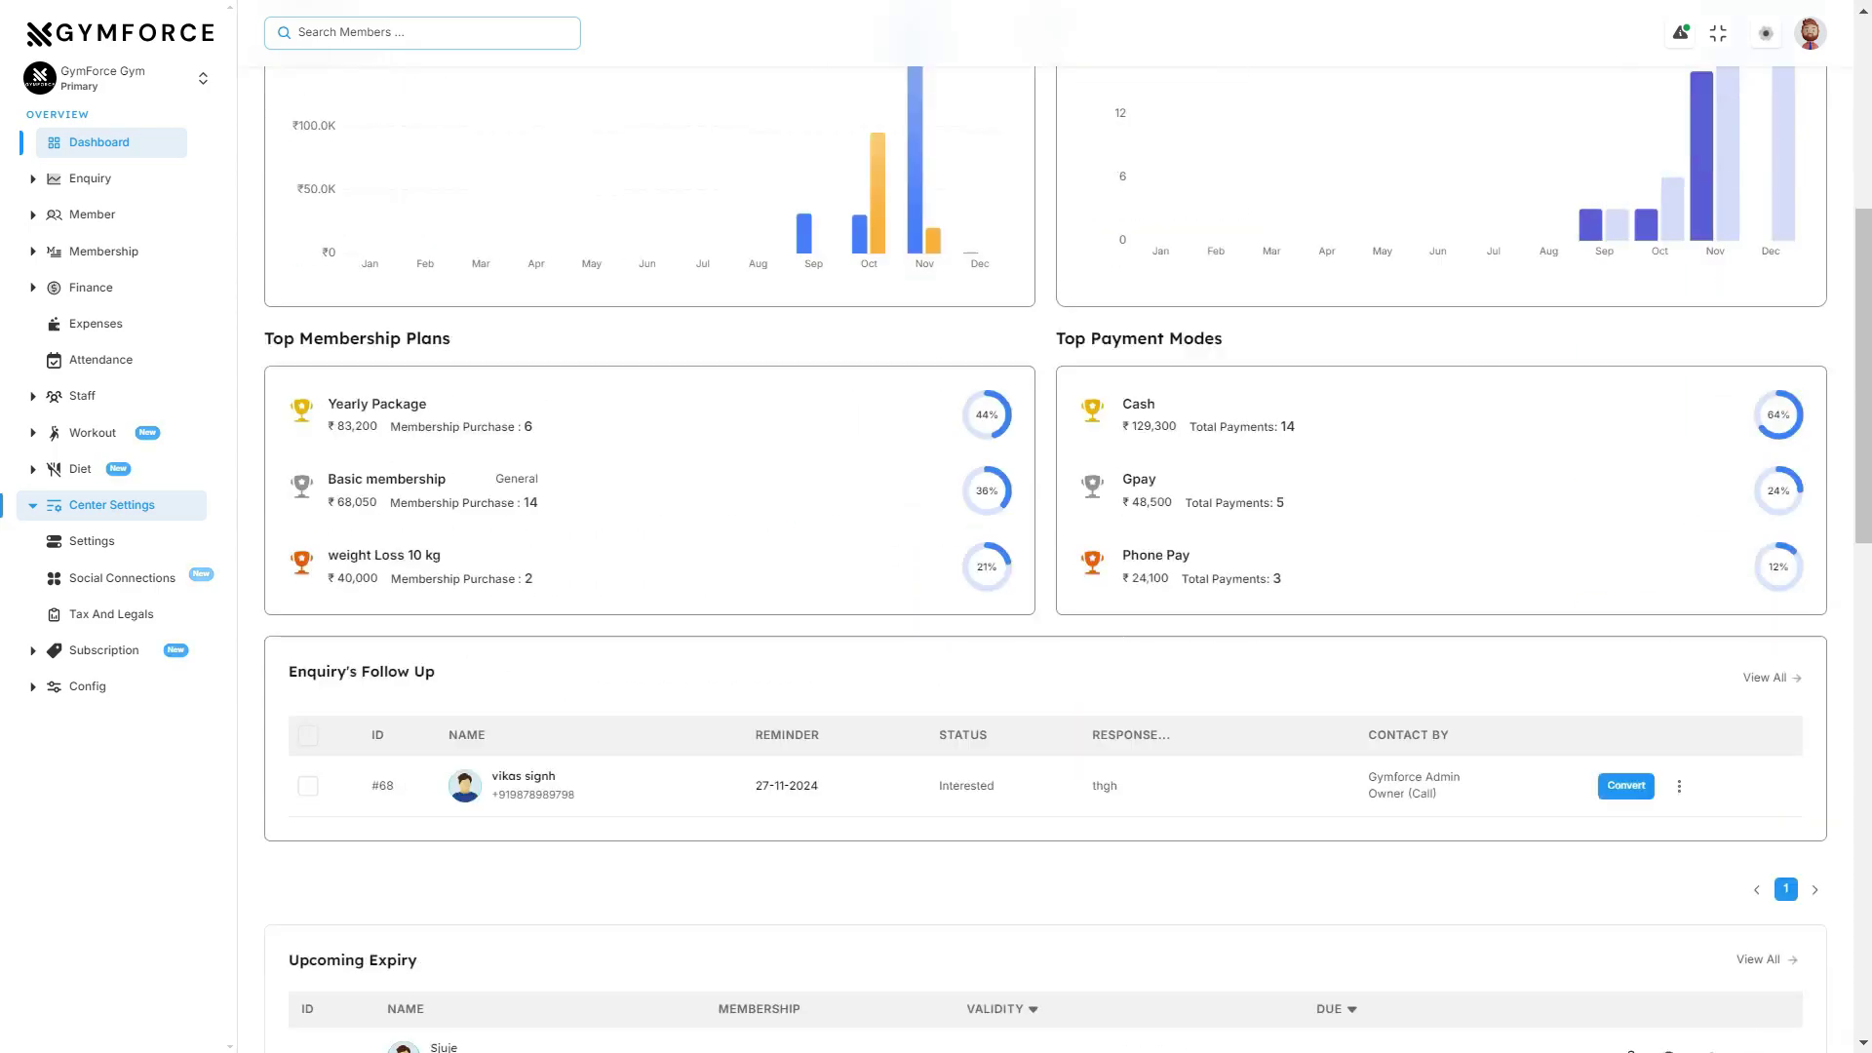
pyautogui.scroll(8, 1045, 555)
pyautogui.scroll(6, 1617, 322)
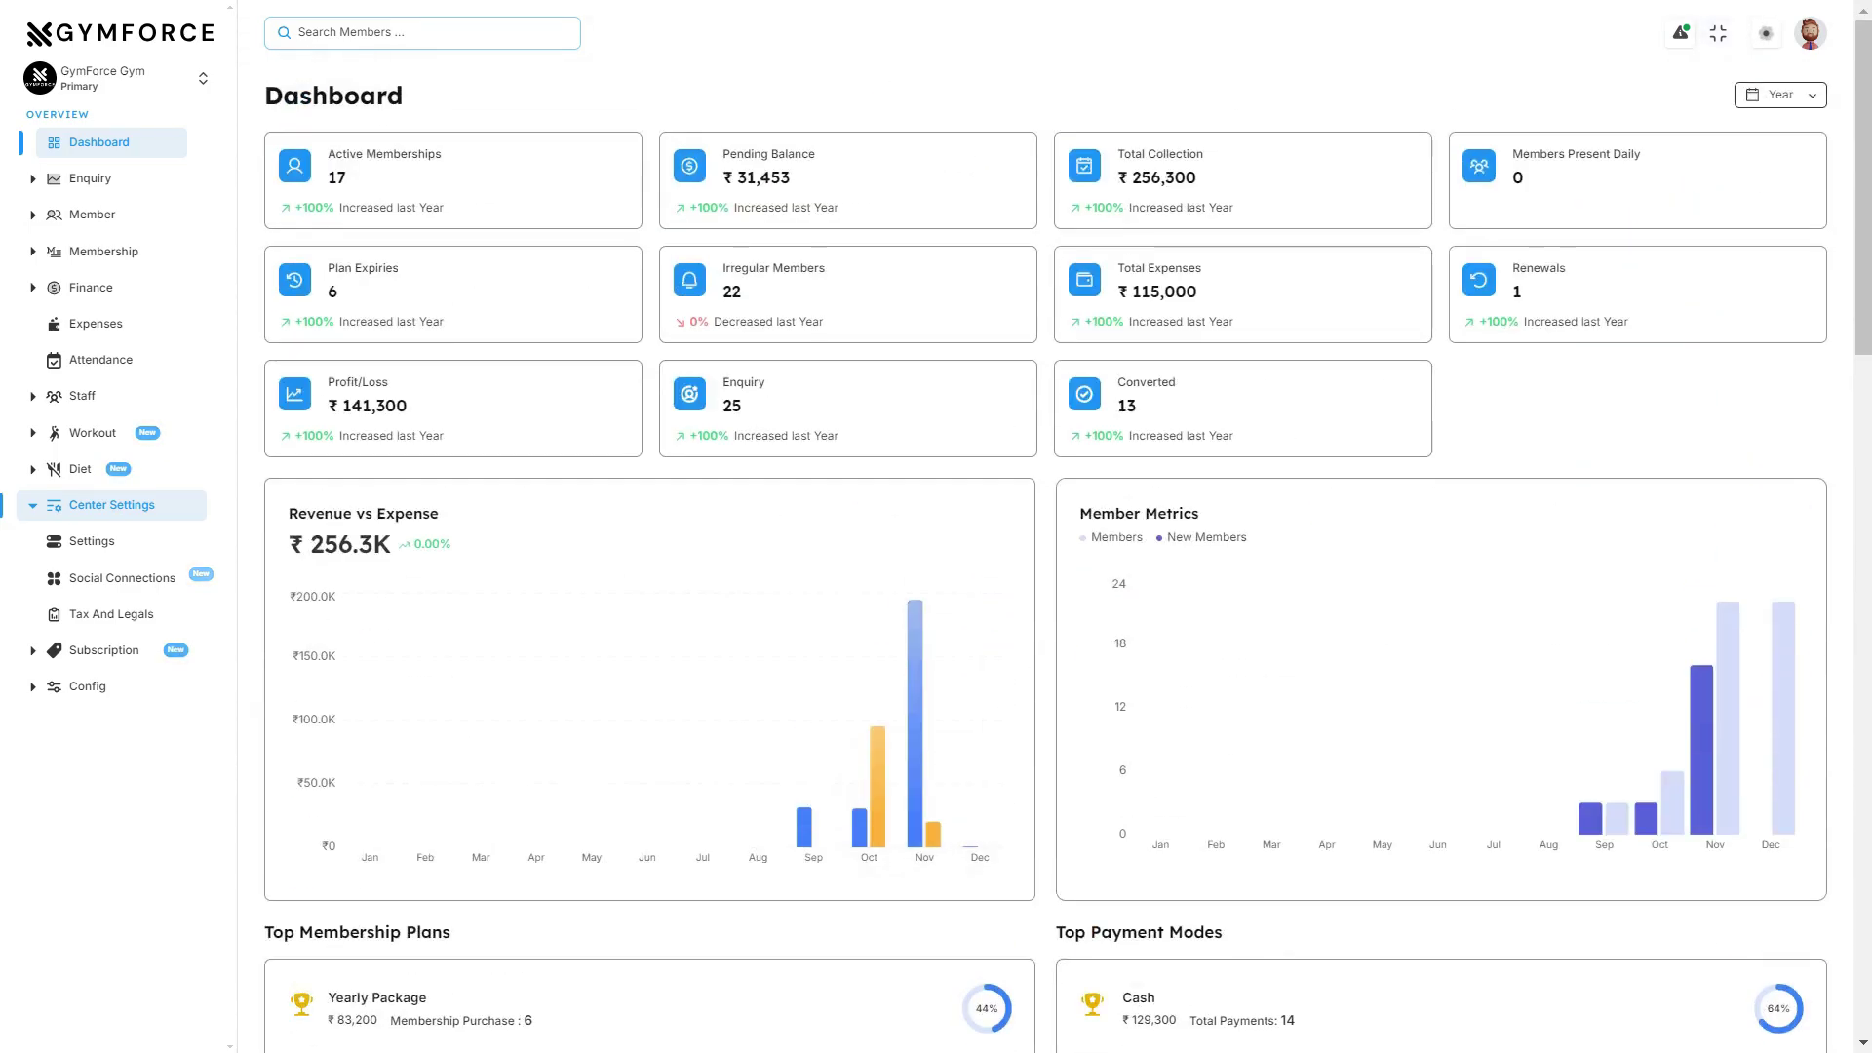
pyautogui.click(1780, 94)
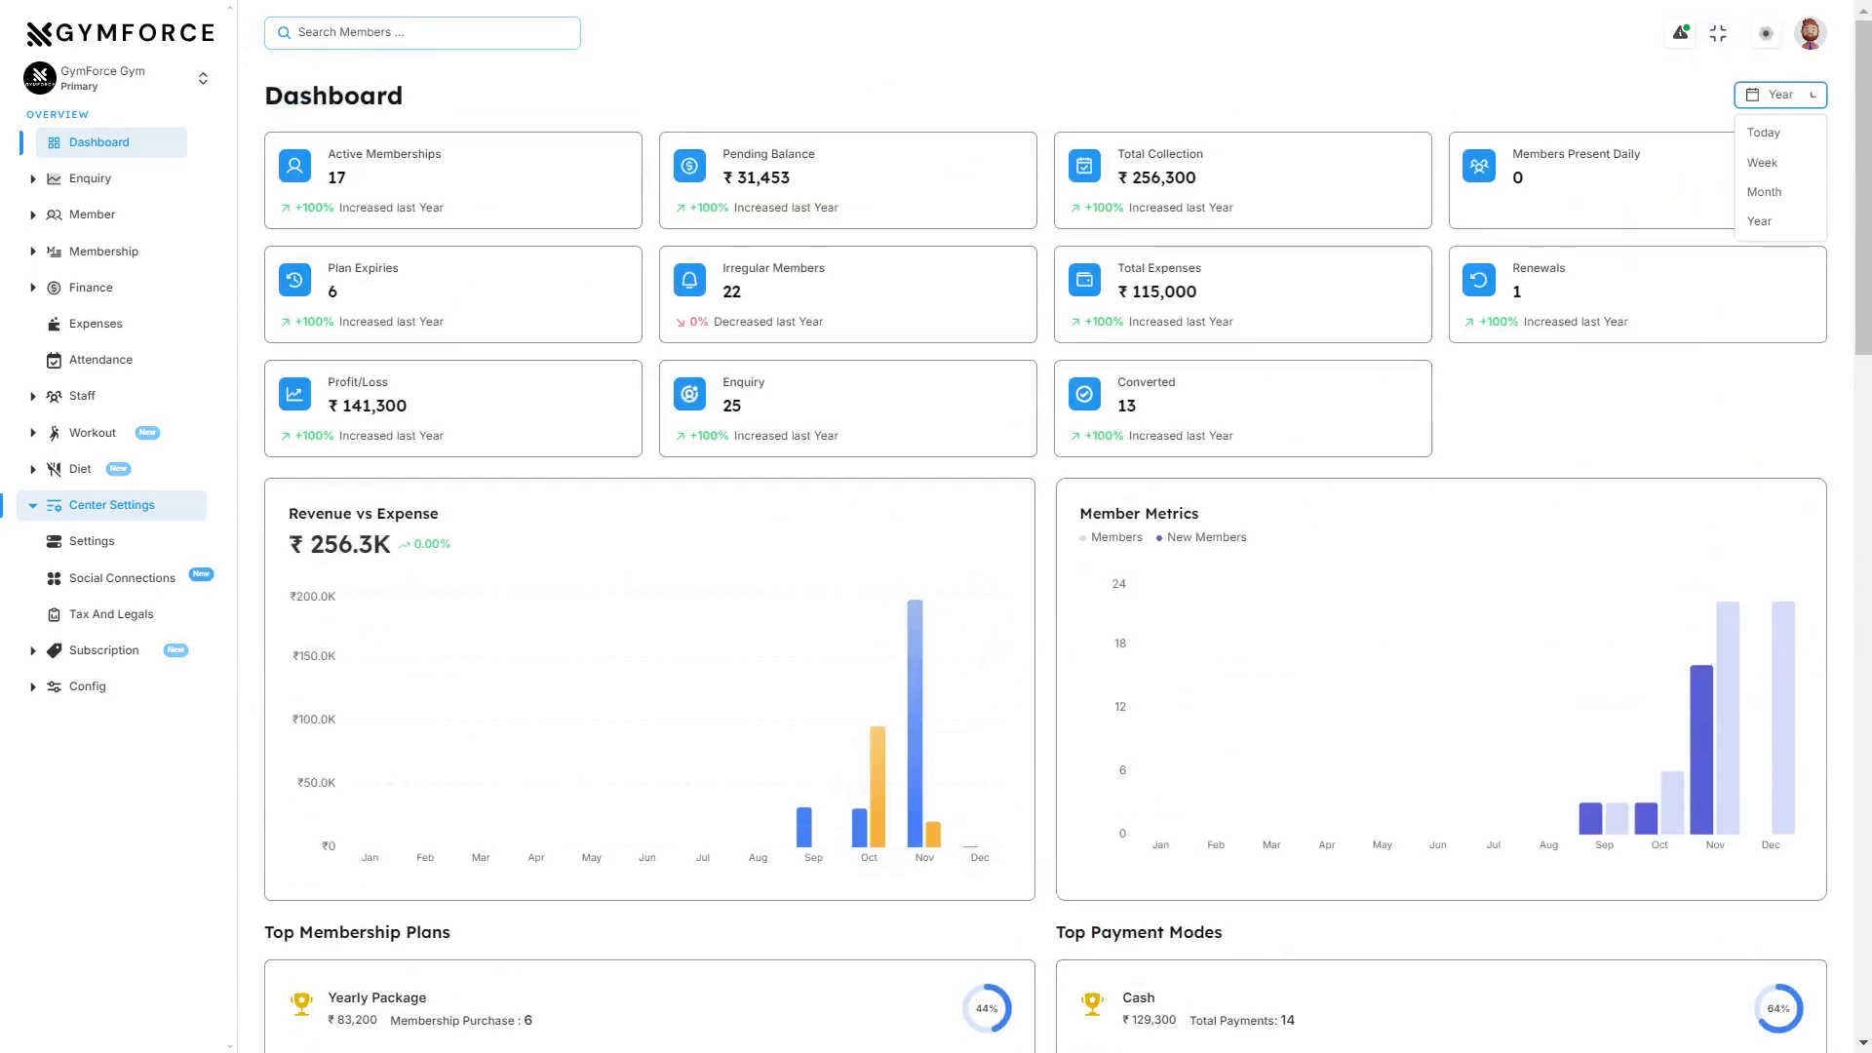
pyautogui.click(1773, 192)
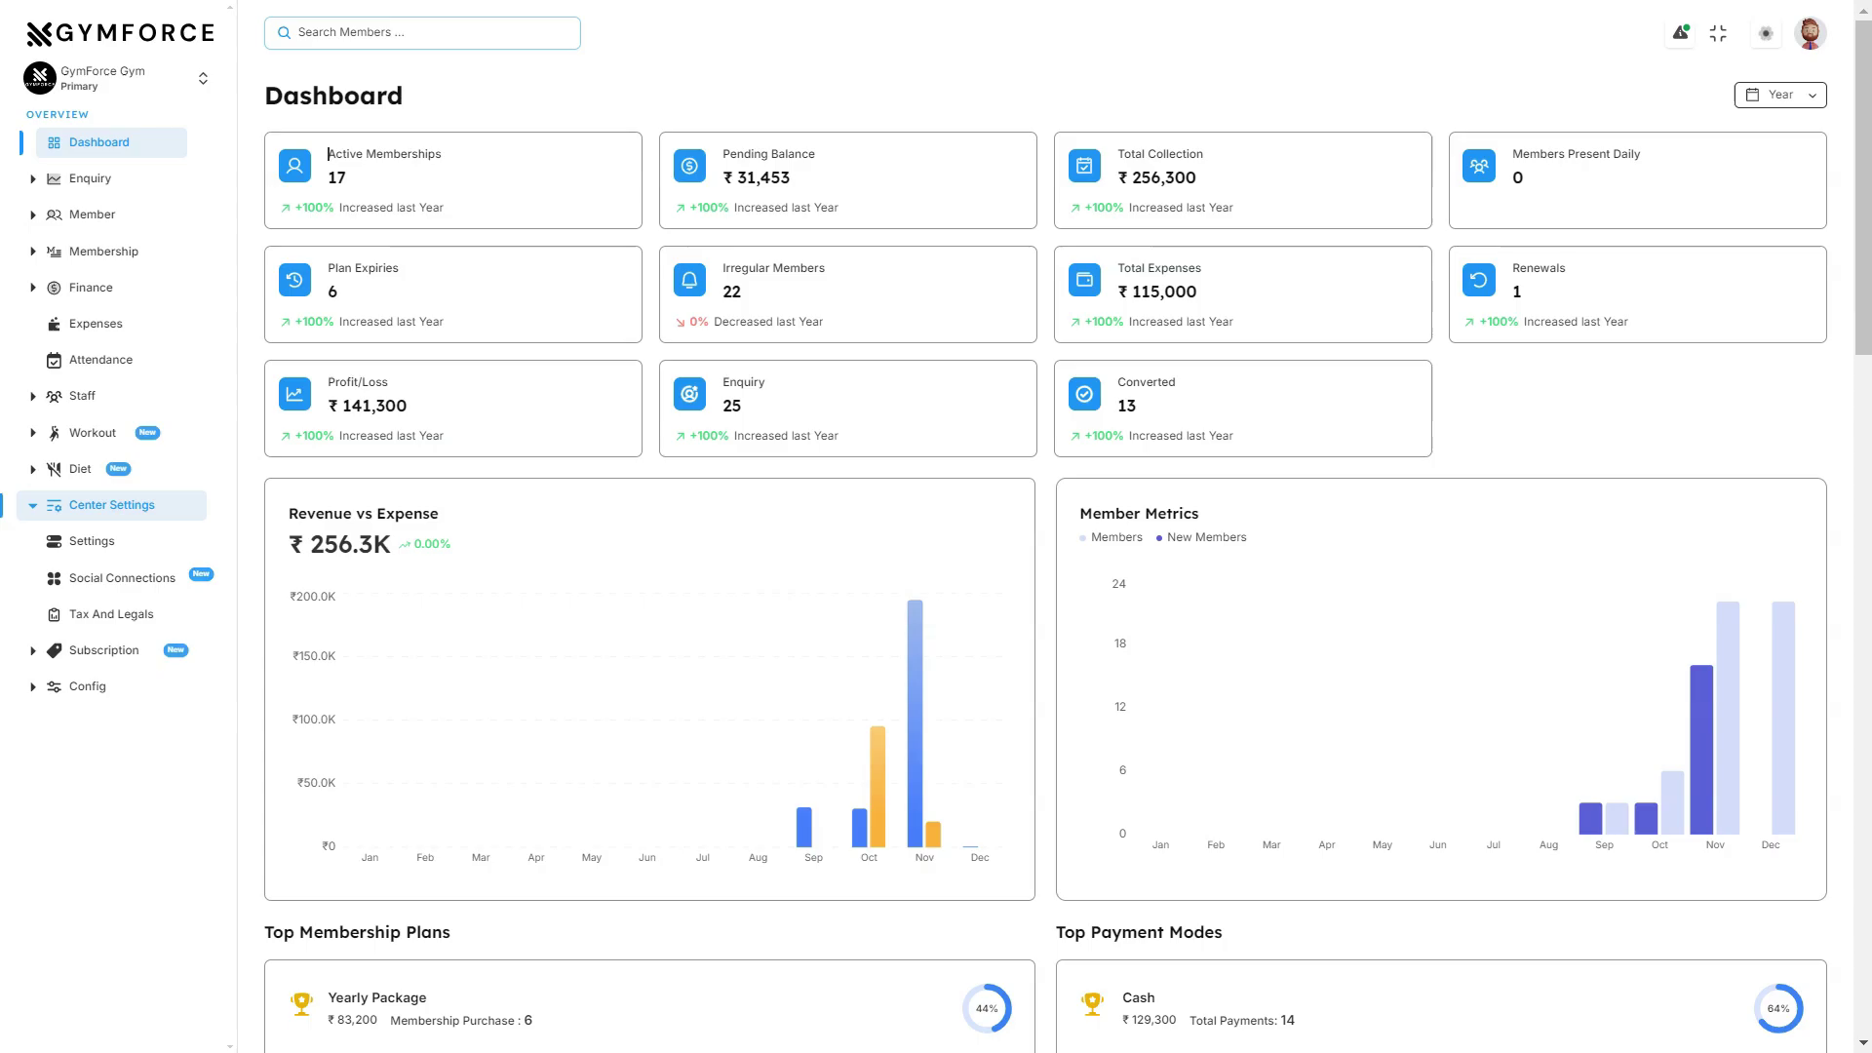
# Review the summary cards from Active Memberships to Converted, along with the Revenue vs Expense and Member Metrics charts
pyautogui.moveTo(327, 154); pyautogui.dragTo(1175, 382)
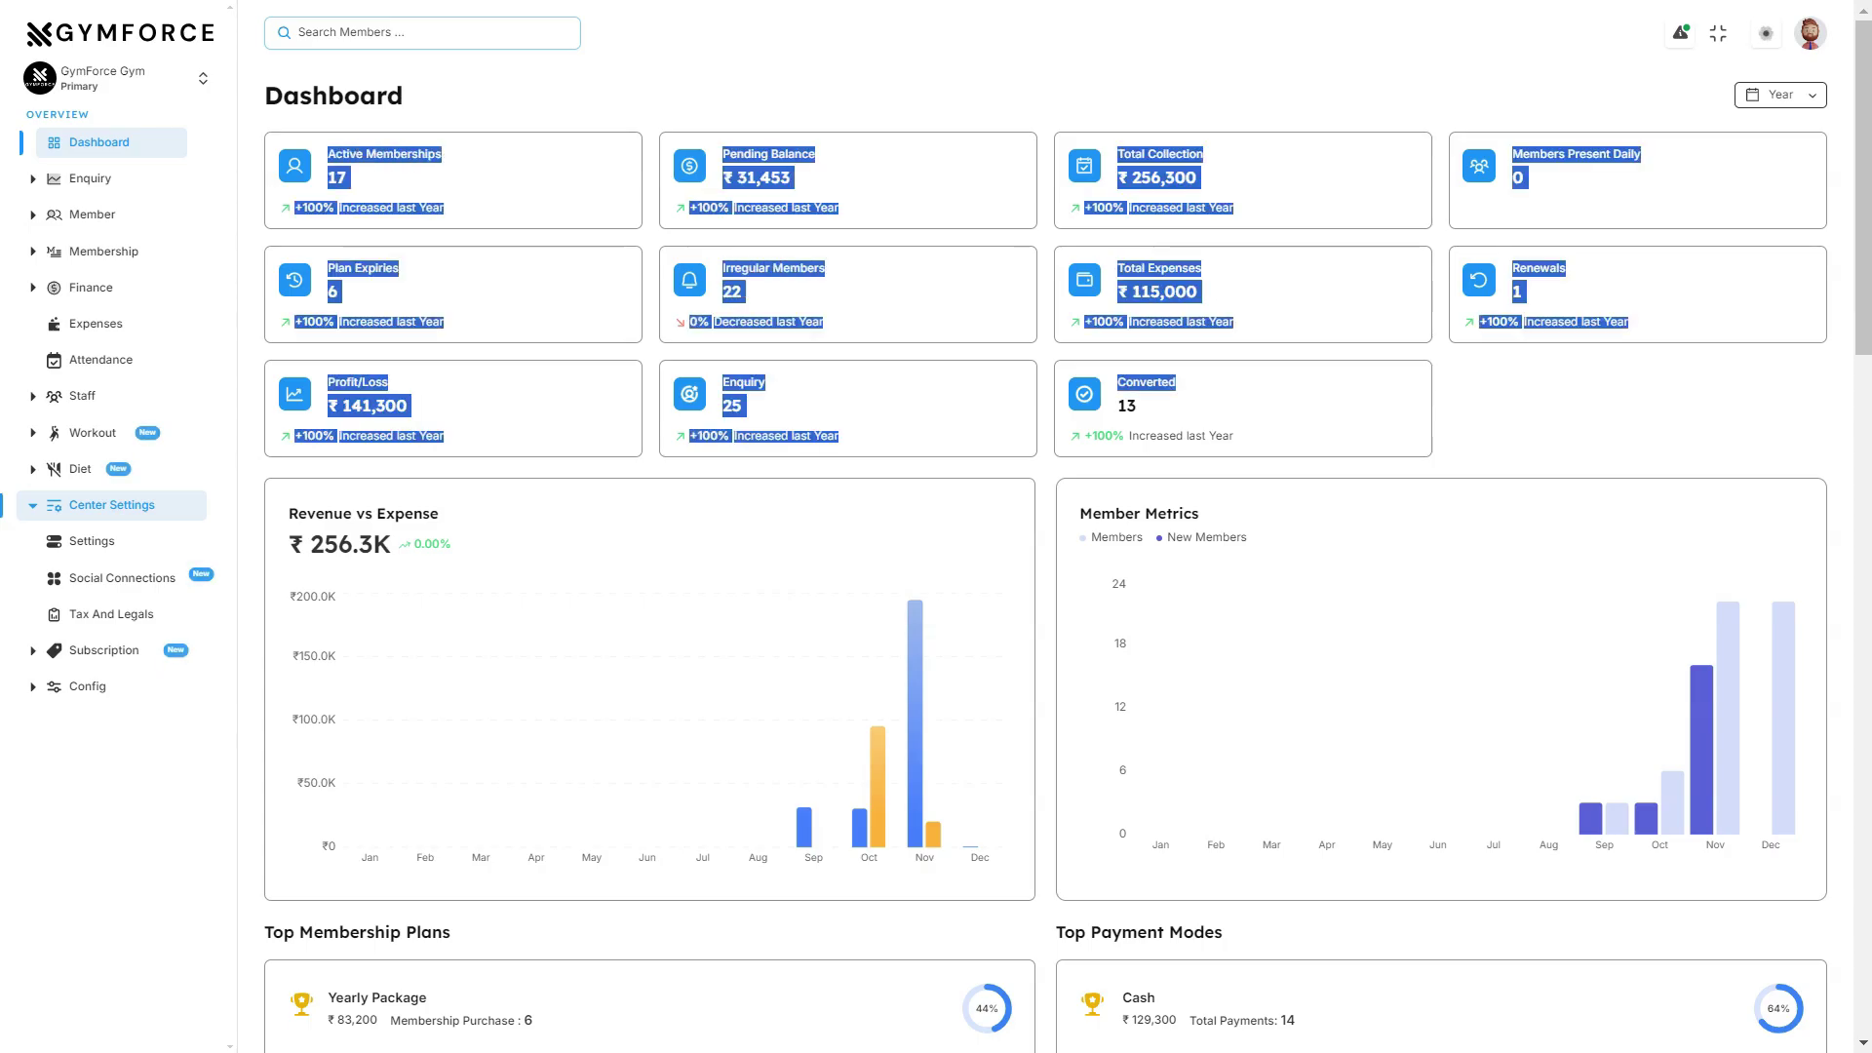
pyautogui.click(1136, 406)
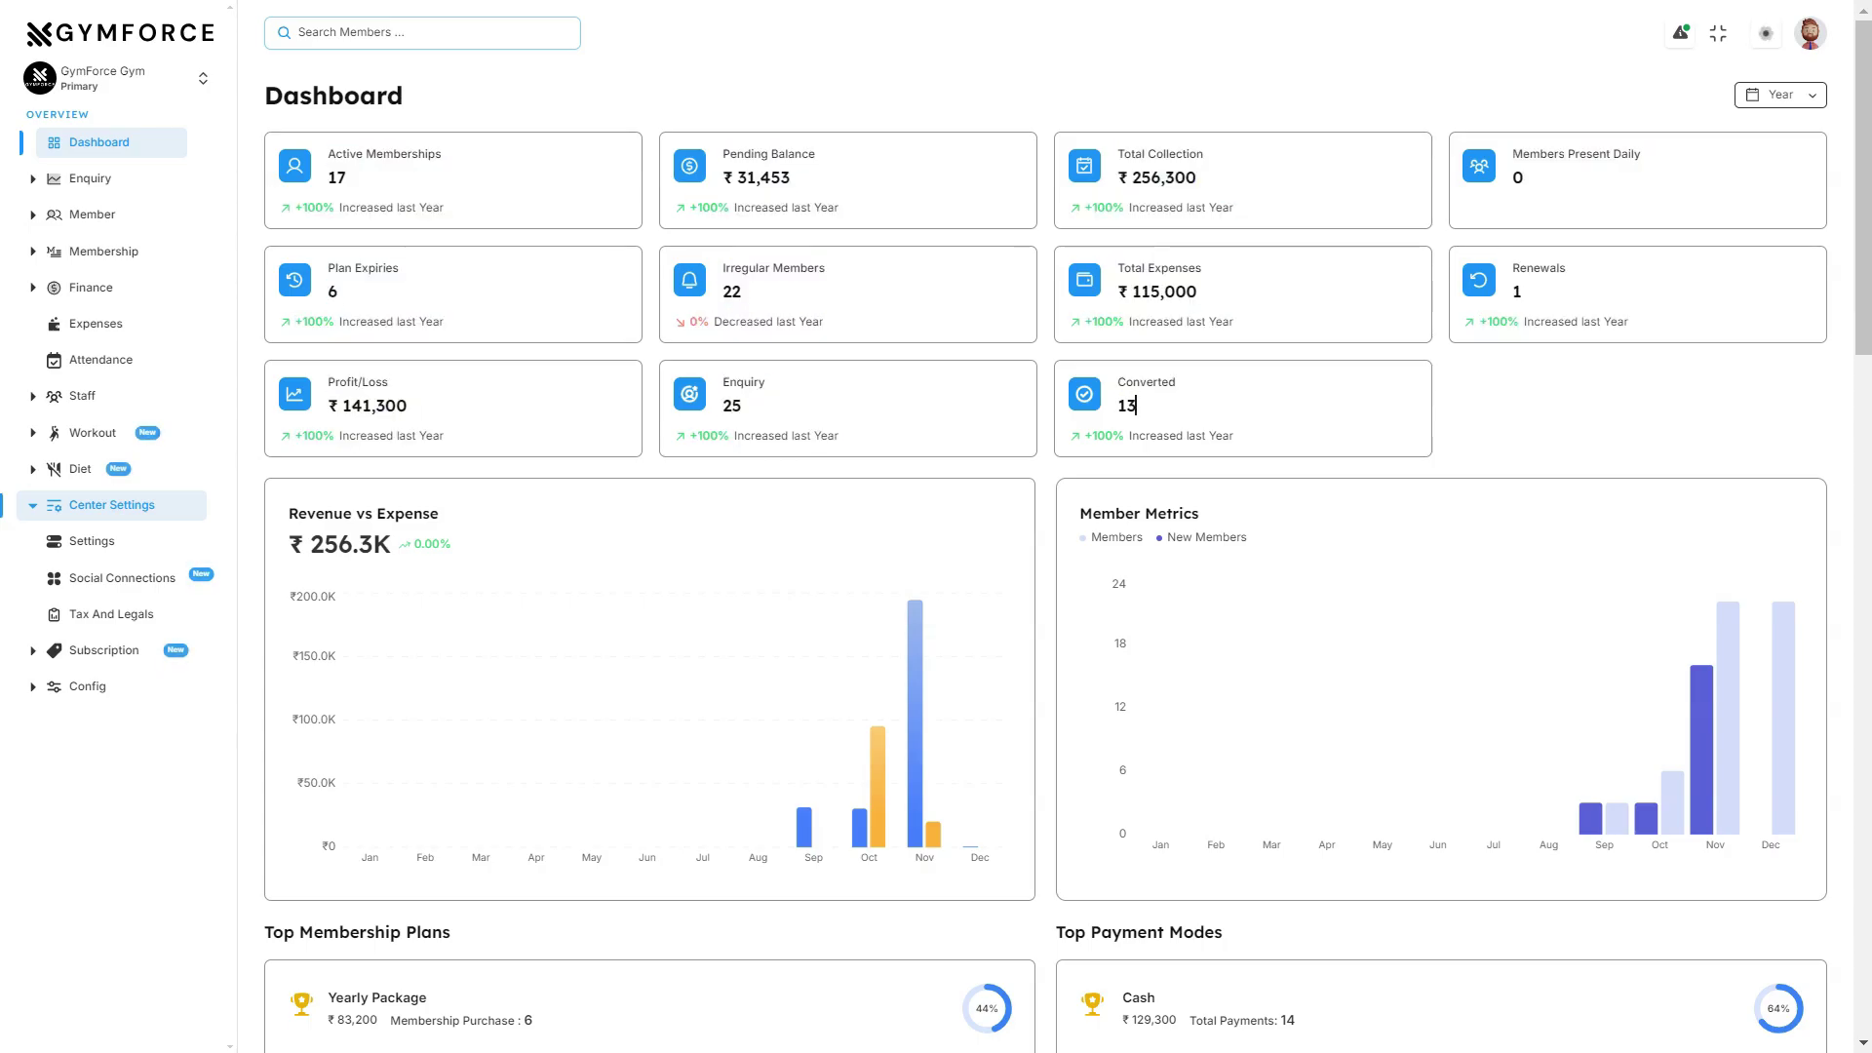
pyautogui.scroll(-3, 1136, 405)
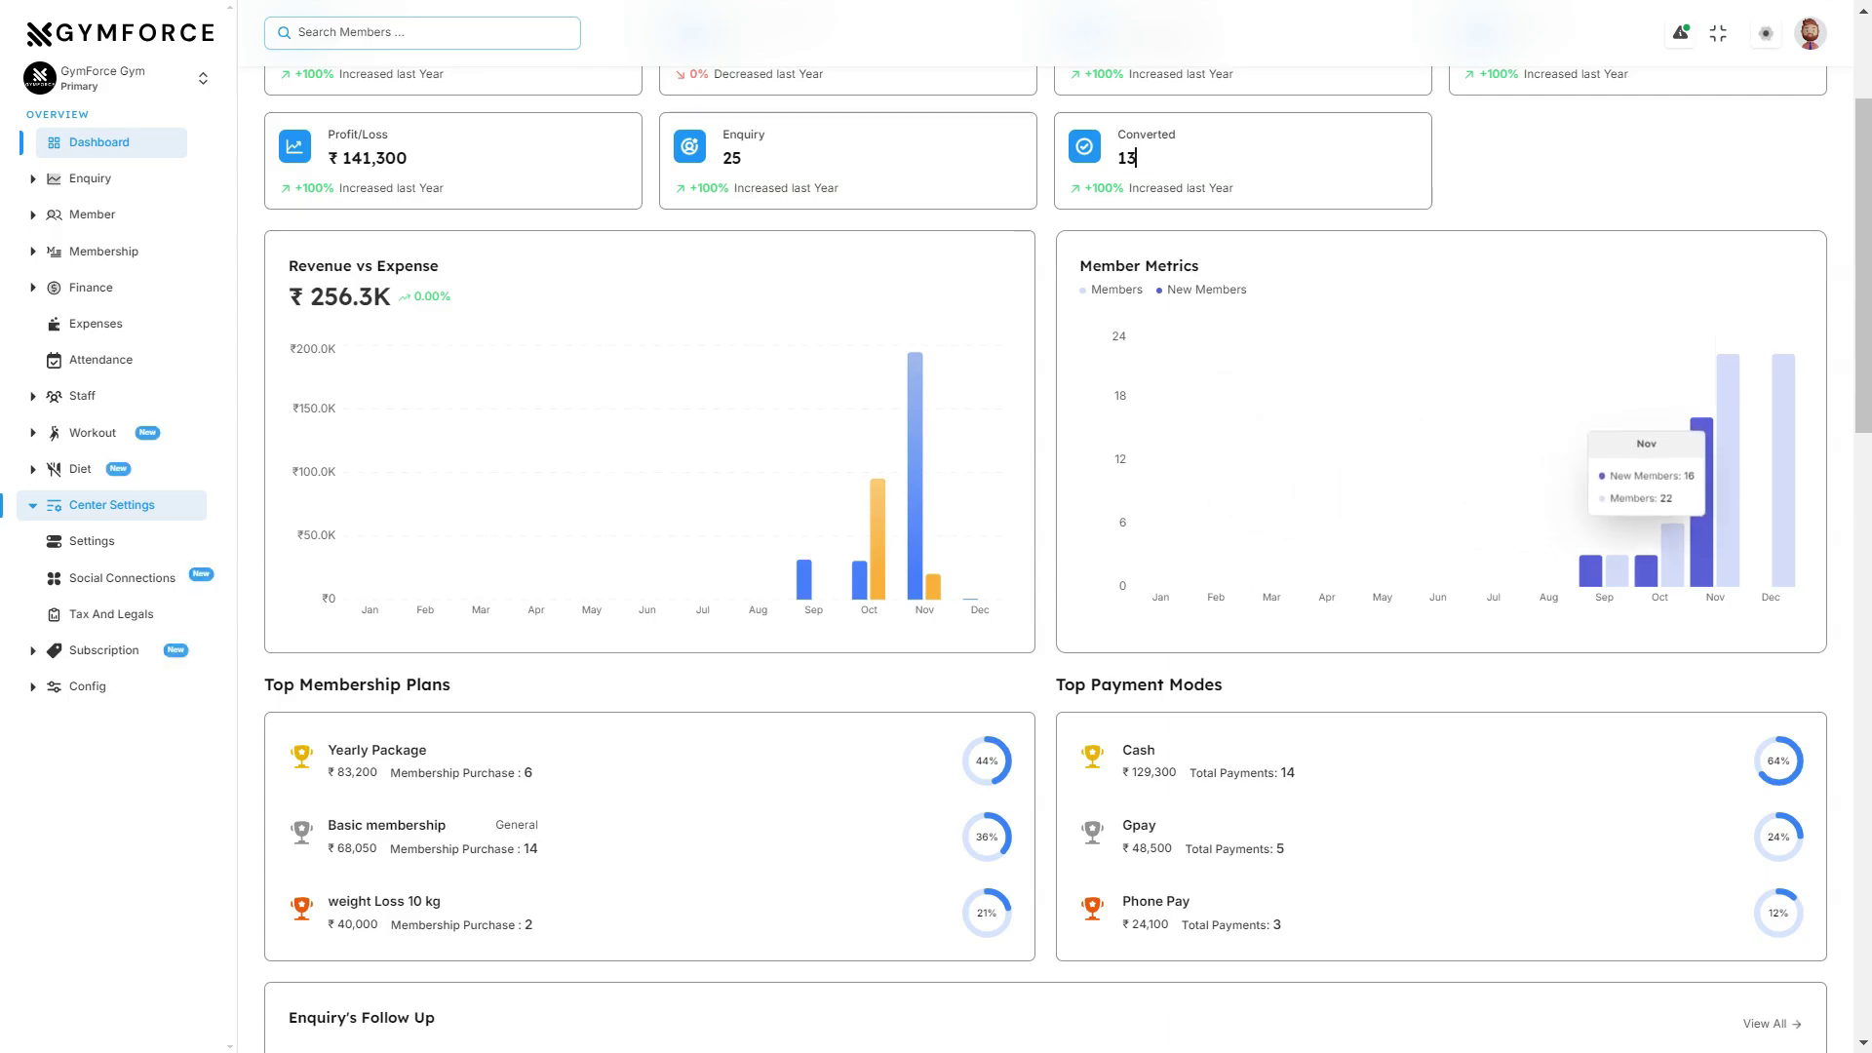
# Examine the purchase counts of the Yearly Package and Basic membership under Top Membership Plans
pyautogui.scroll(-1, 487, 648)
pyautogui.moveTo(443, 649); pyautogui.dragTo(532, 648)
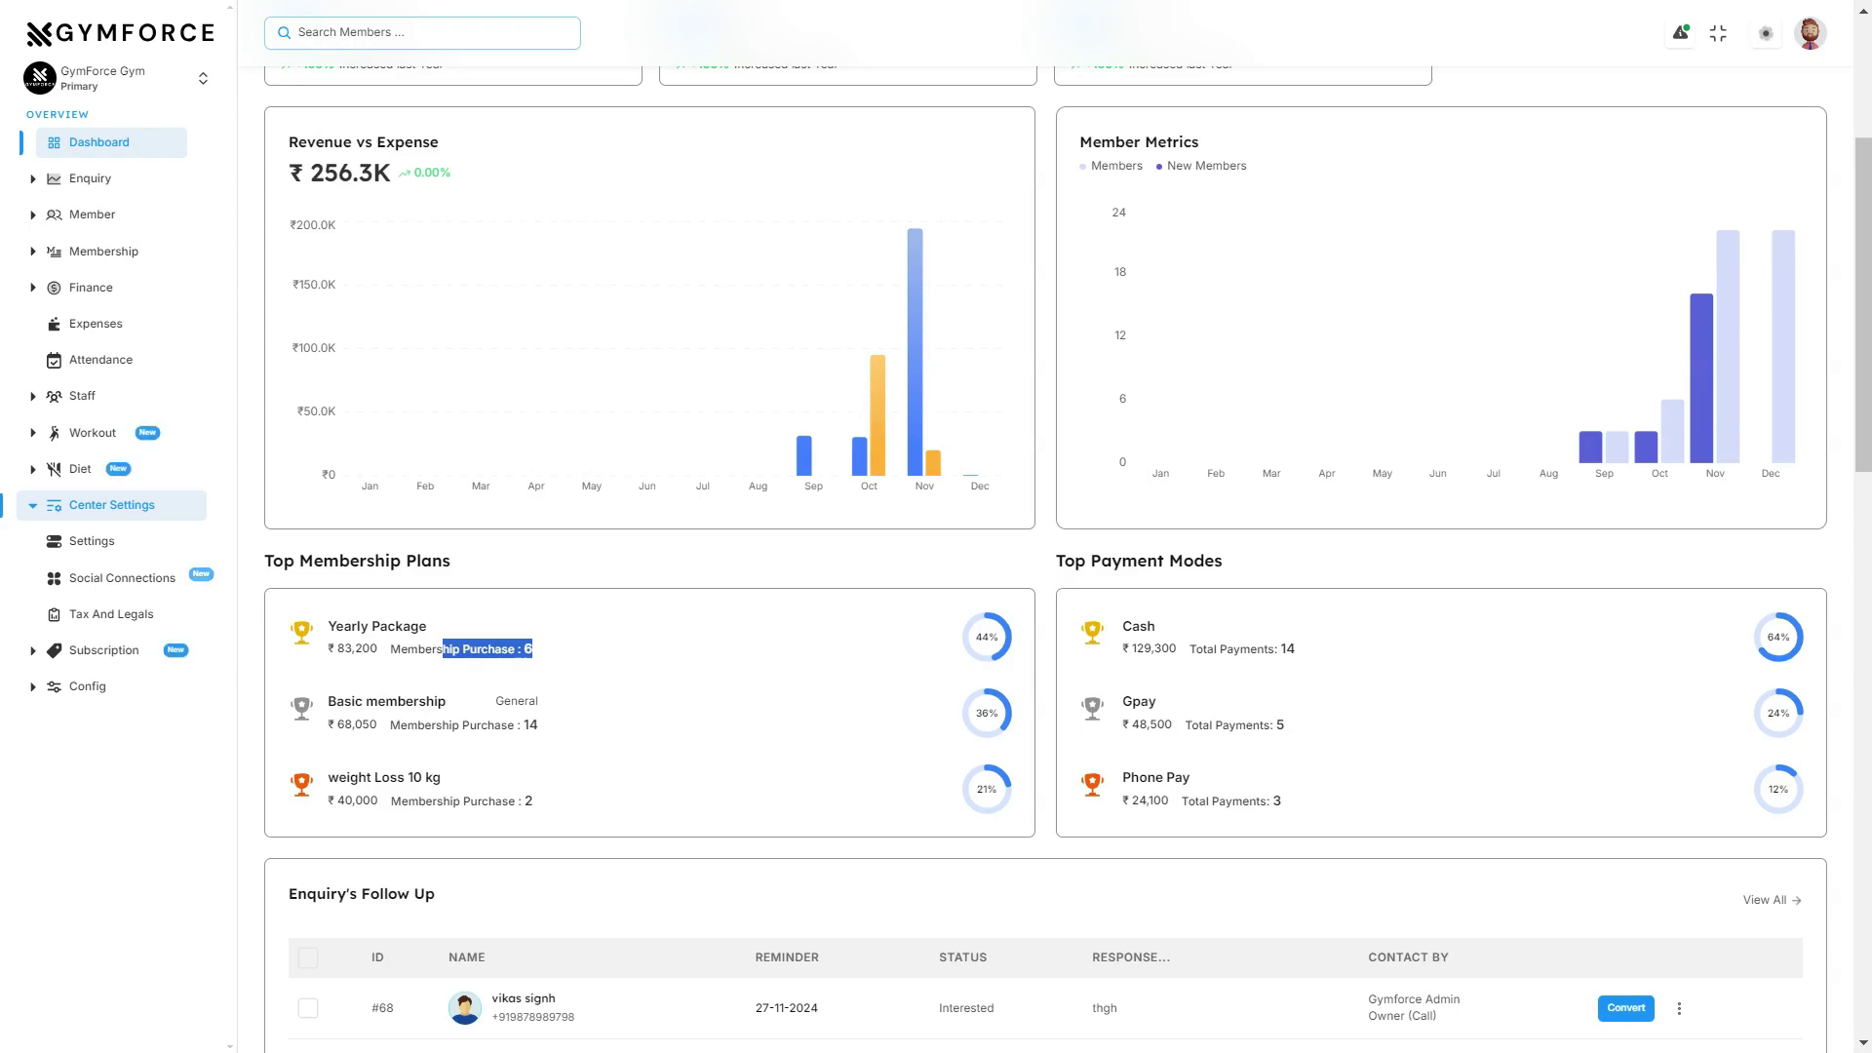
pyautogui.scroll(-2, 1067, 553)
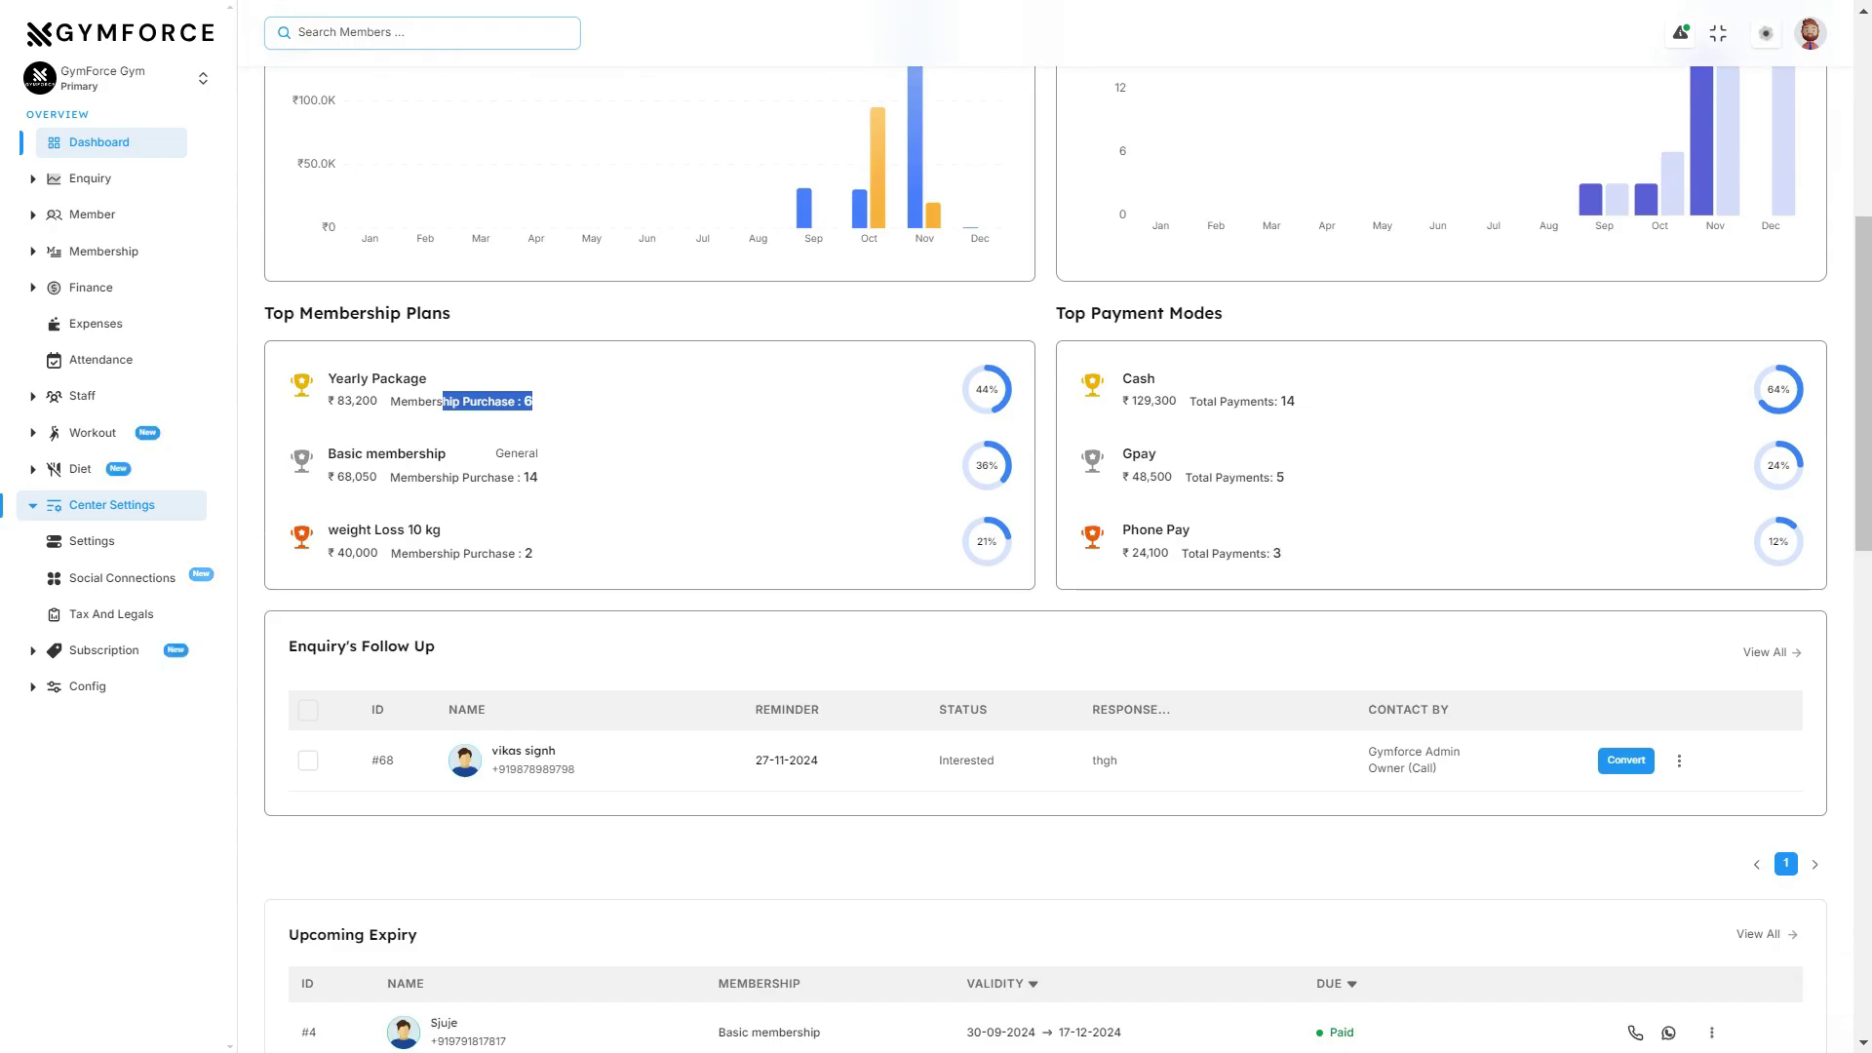
pyautogui.click(502, 477)
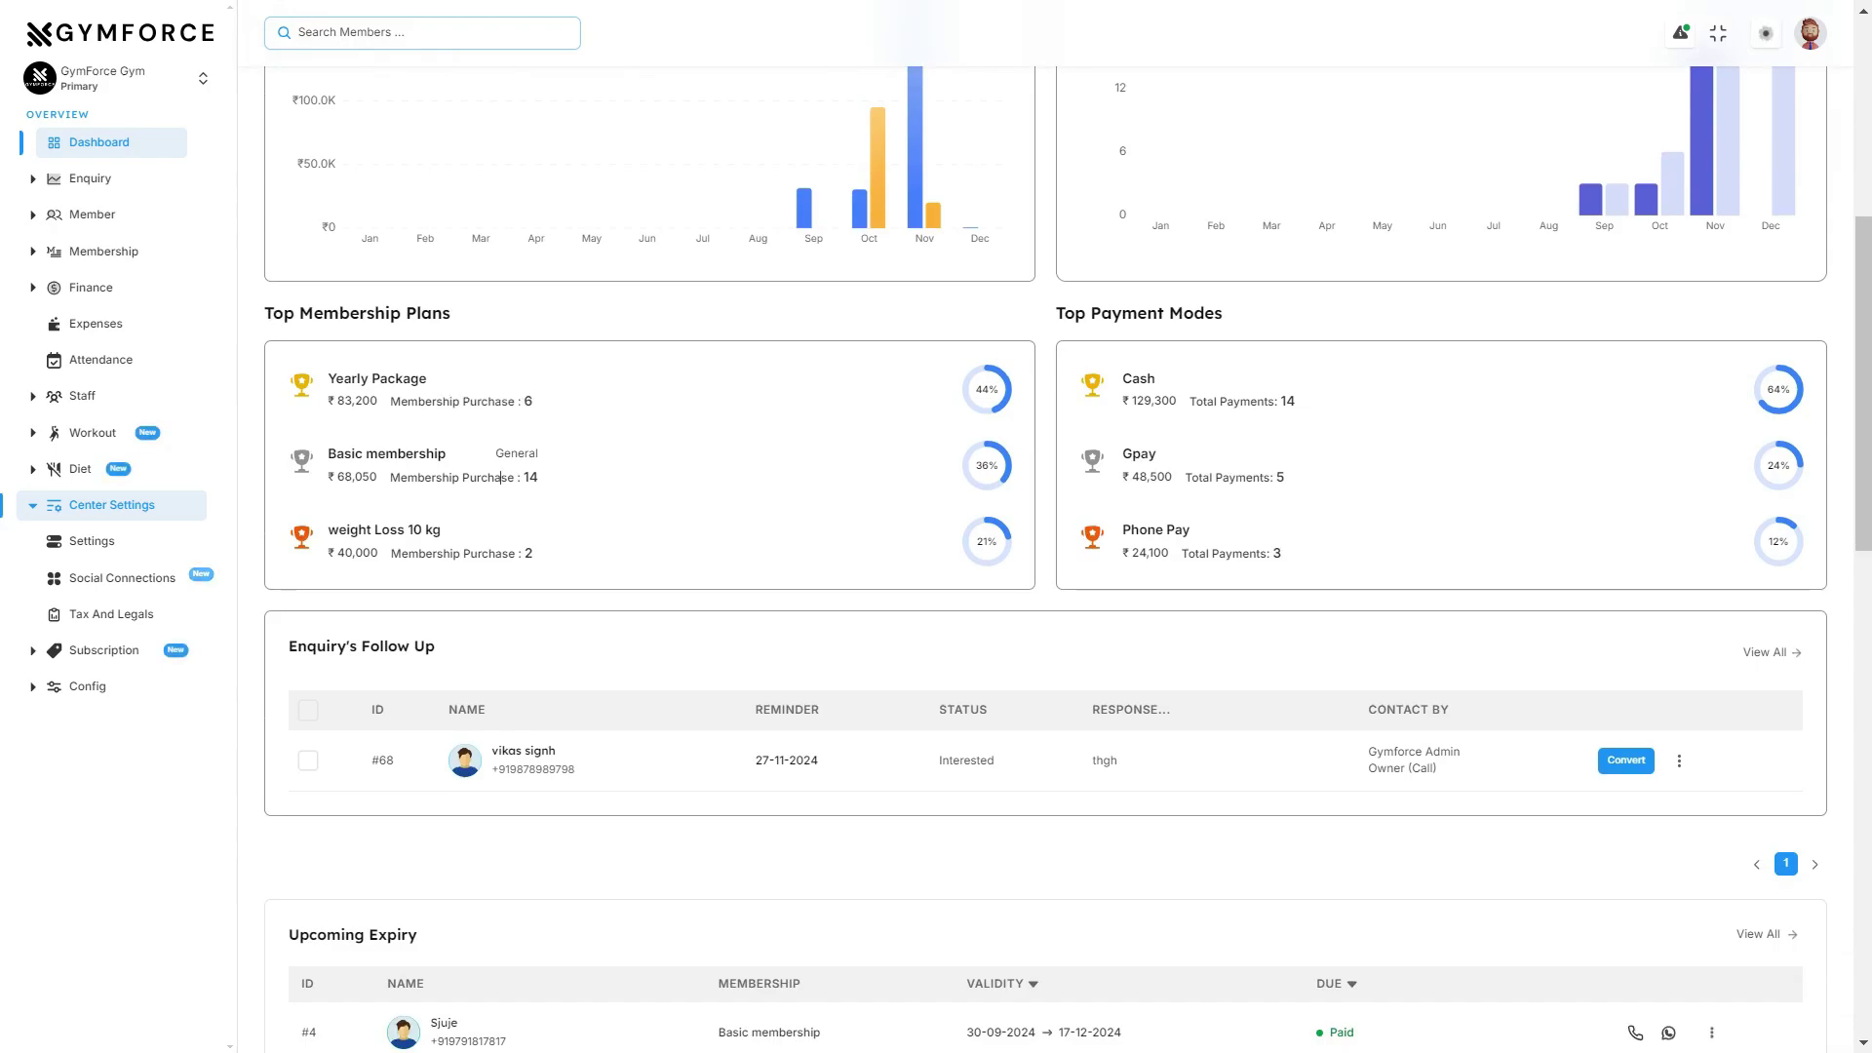
pyautogui.moveTo(425, 401); pyautogui.dragTo(532, 401)
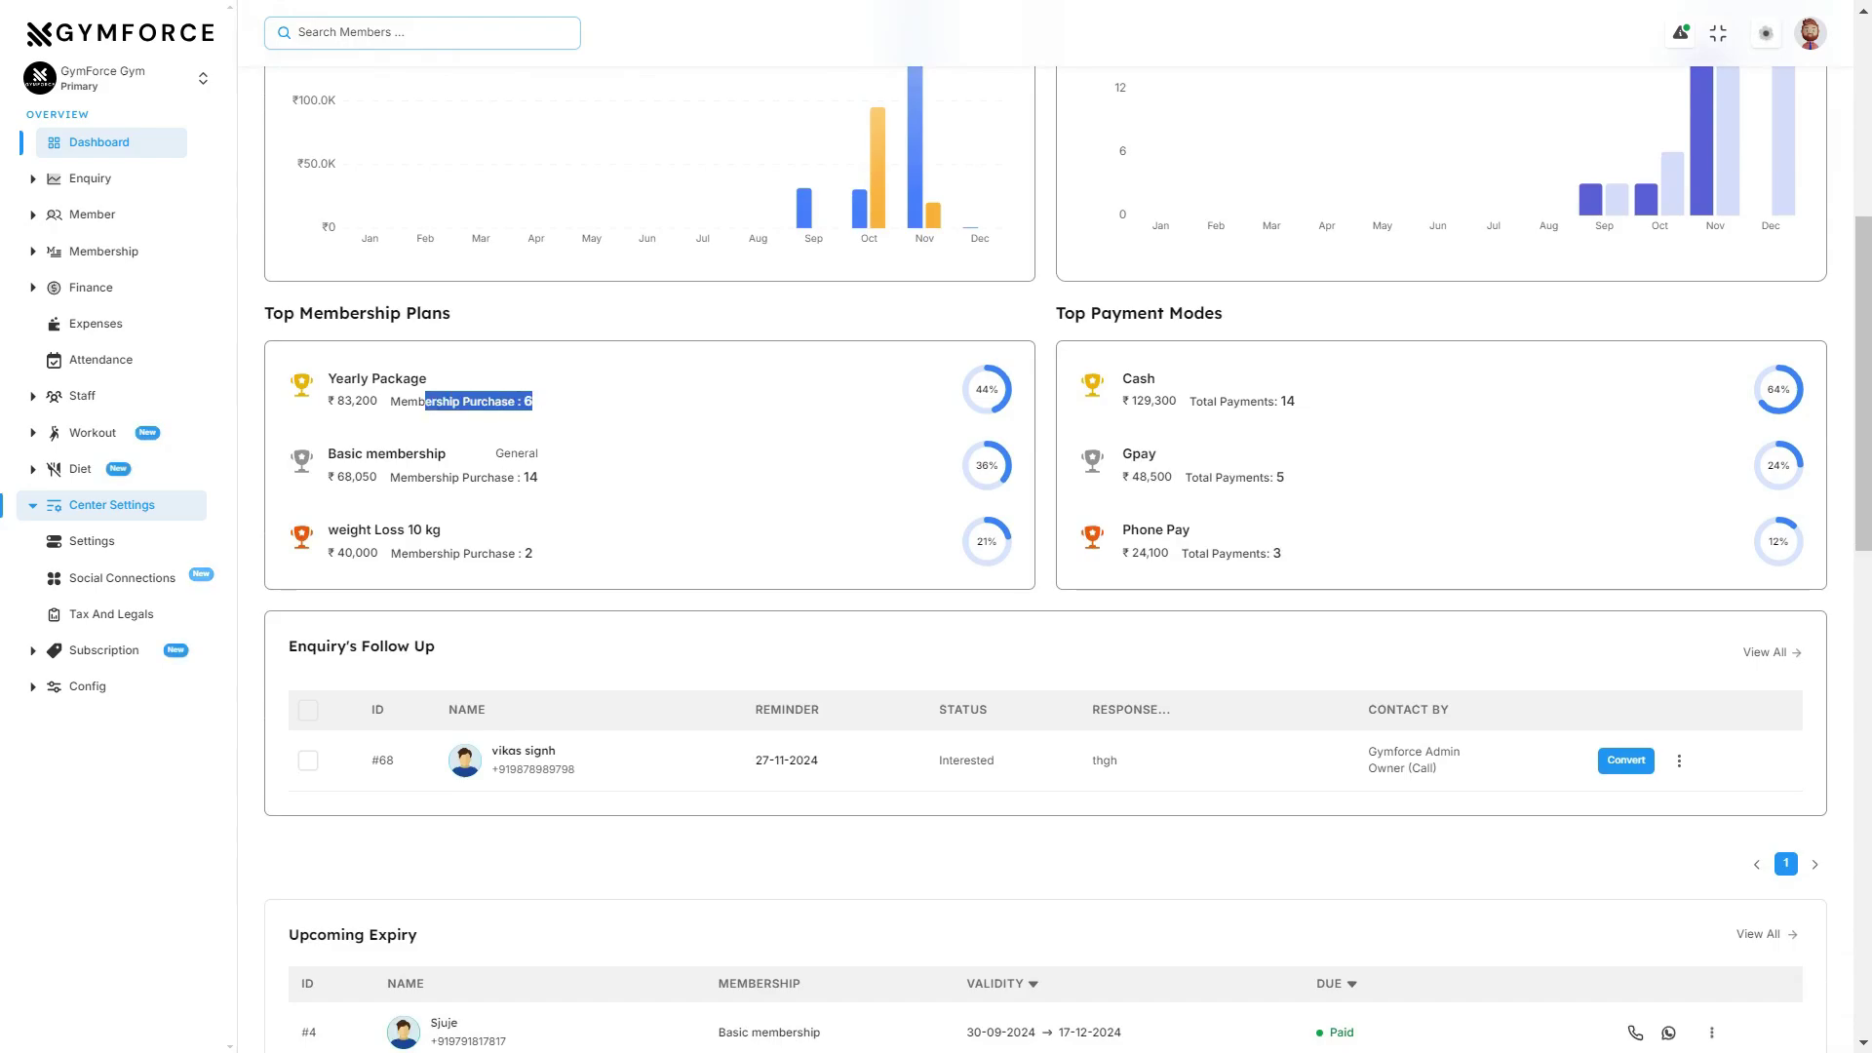
pyautogui.moveTo(532, 401); pyautogui.dragTo(524, 400)
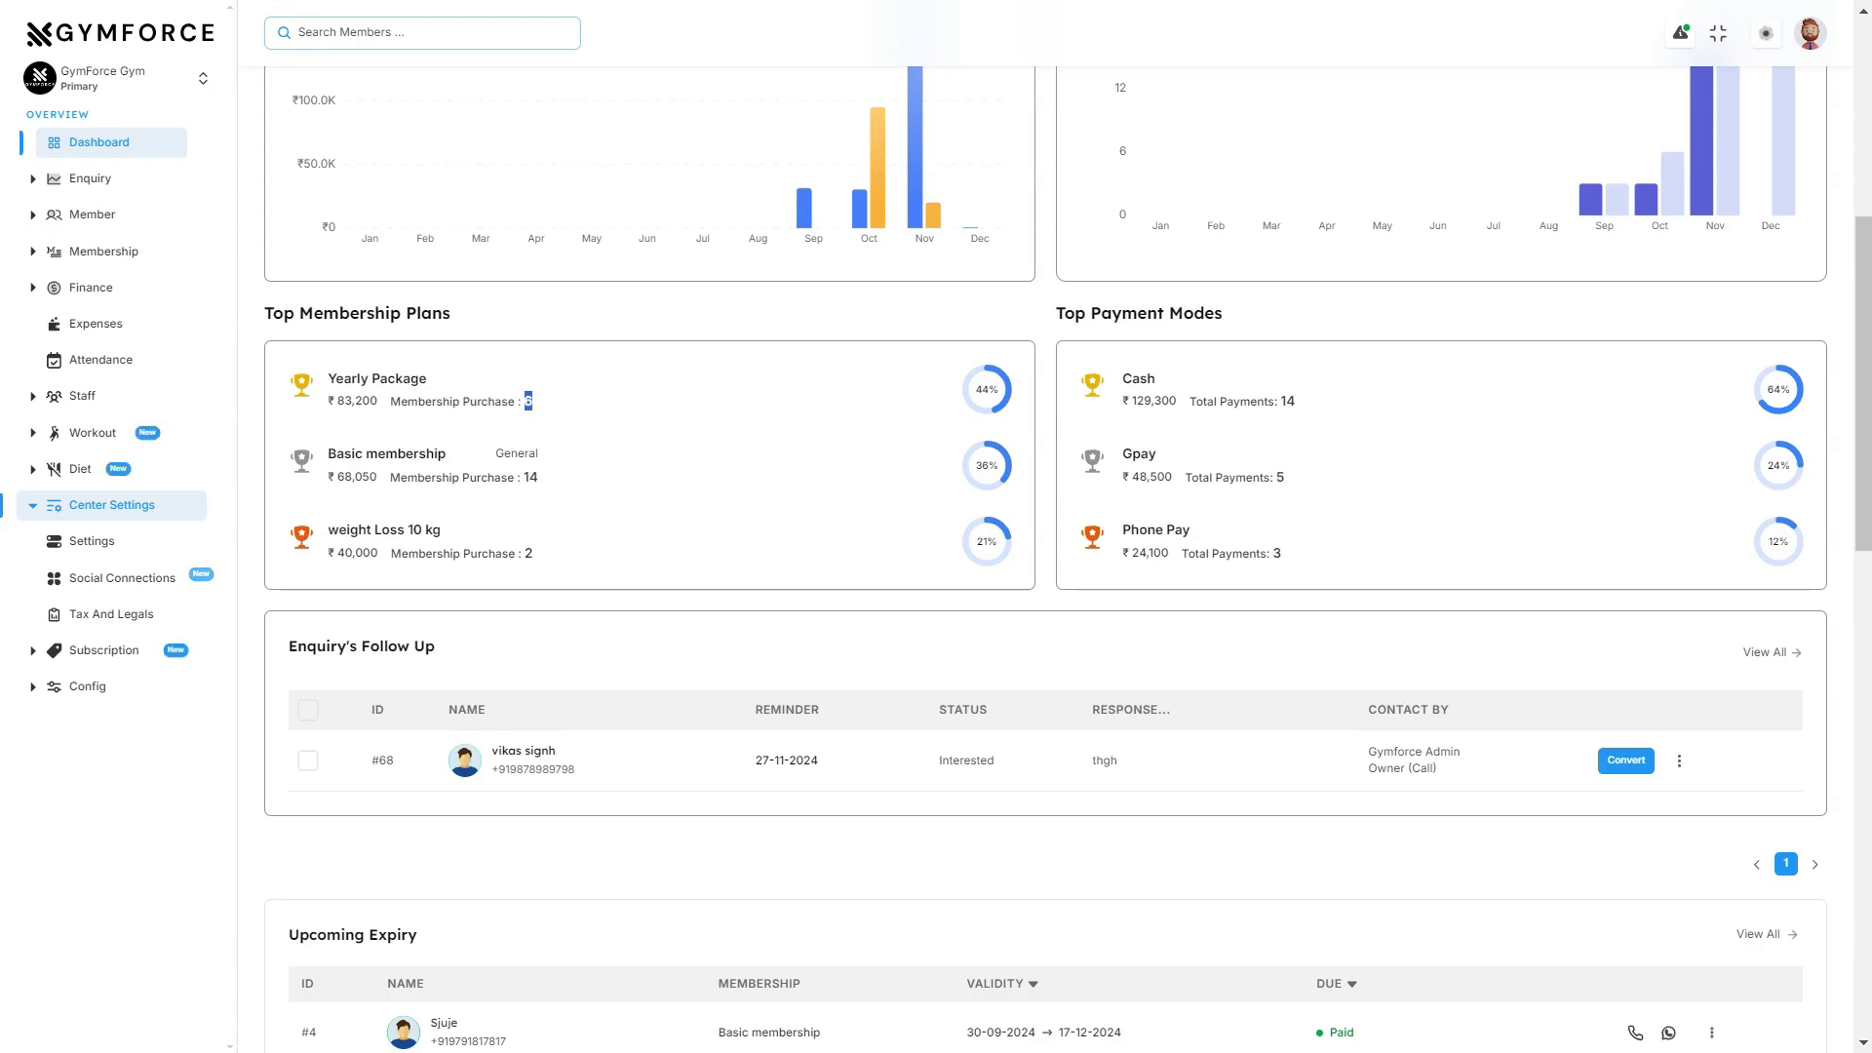
pyautogui.moveTo(538, 477); pyautogui.dragTo(523, 477)
# Examine the Enquiry's Follow Up entry, including its available actions, response, status and reminder date
pyautogui.scroll(-3, 1058, 556)
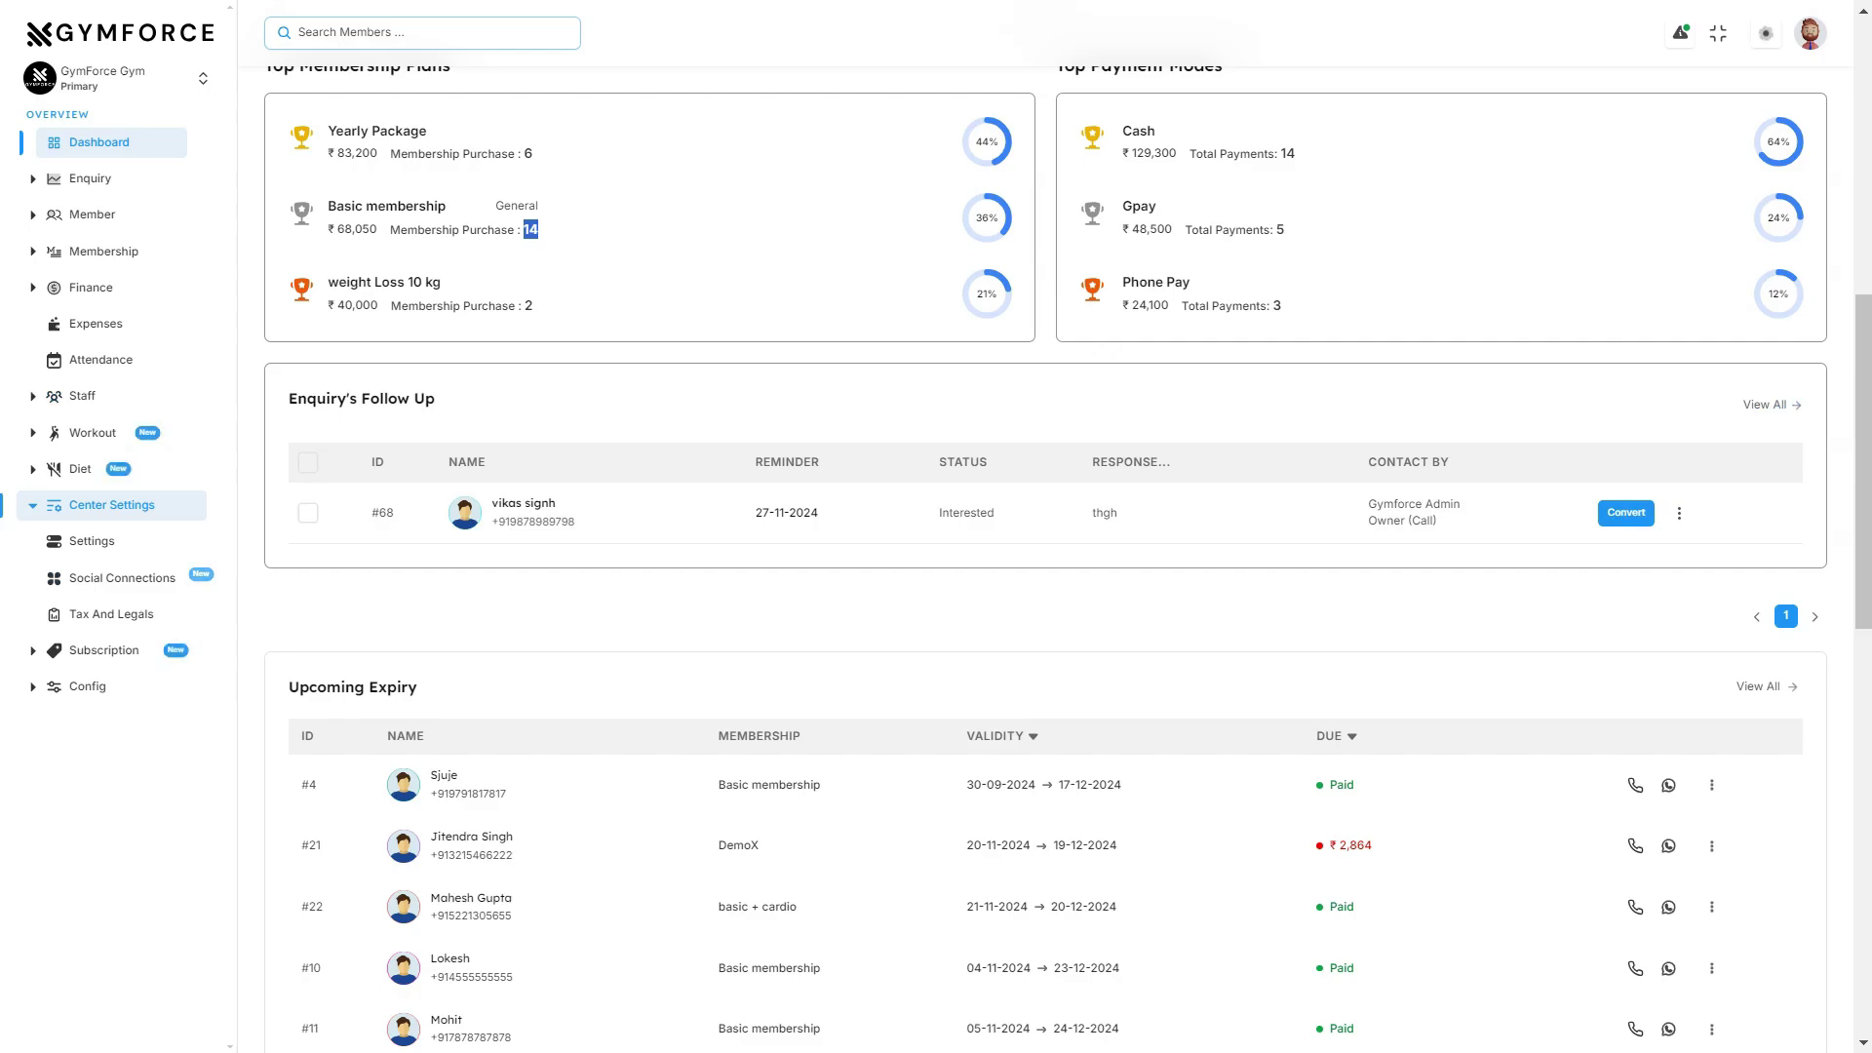
pyautogui.moveTo(288, 398); pyautogui.dragTo(435, 397)
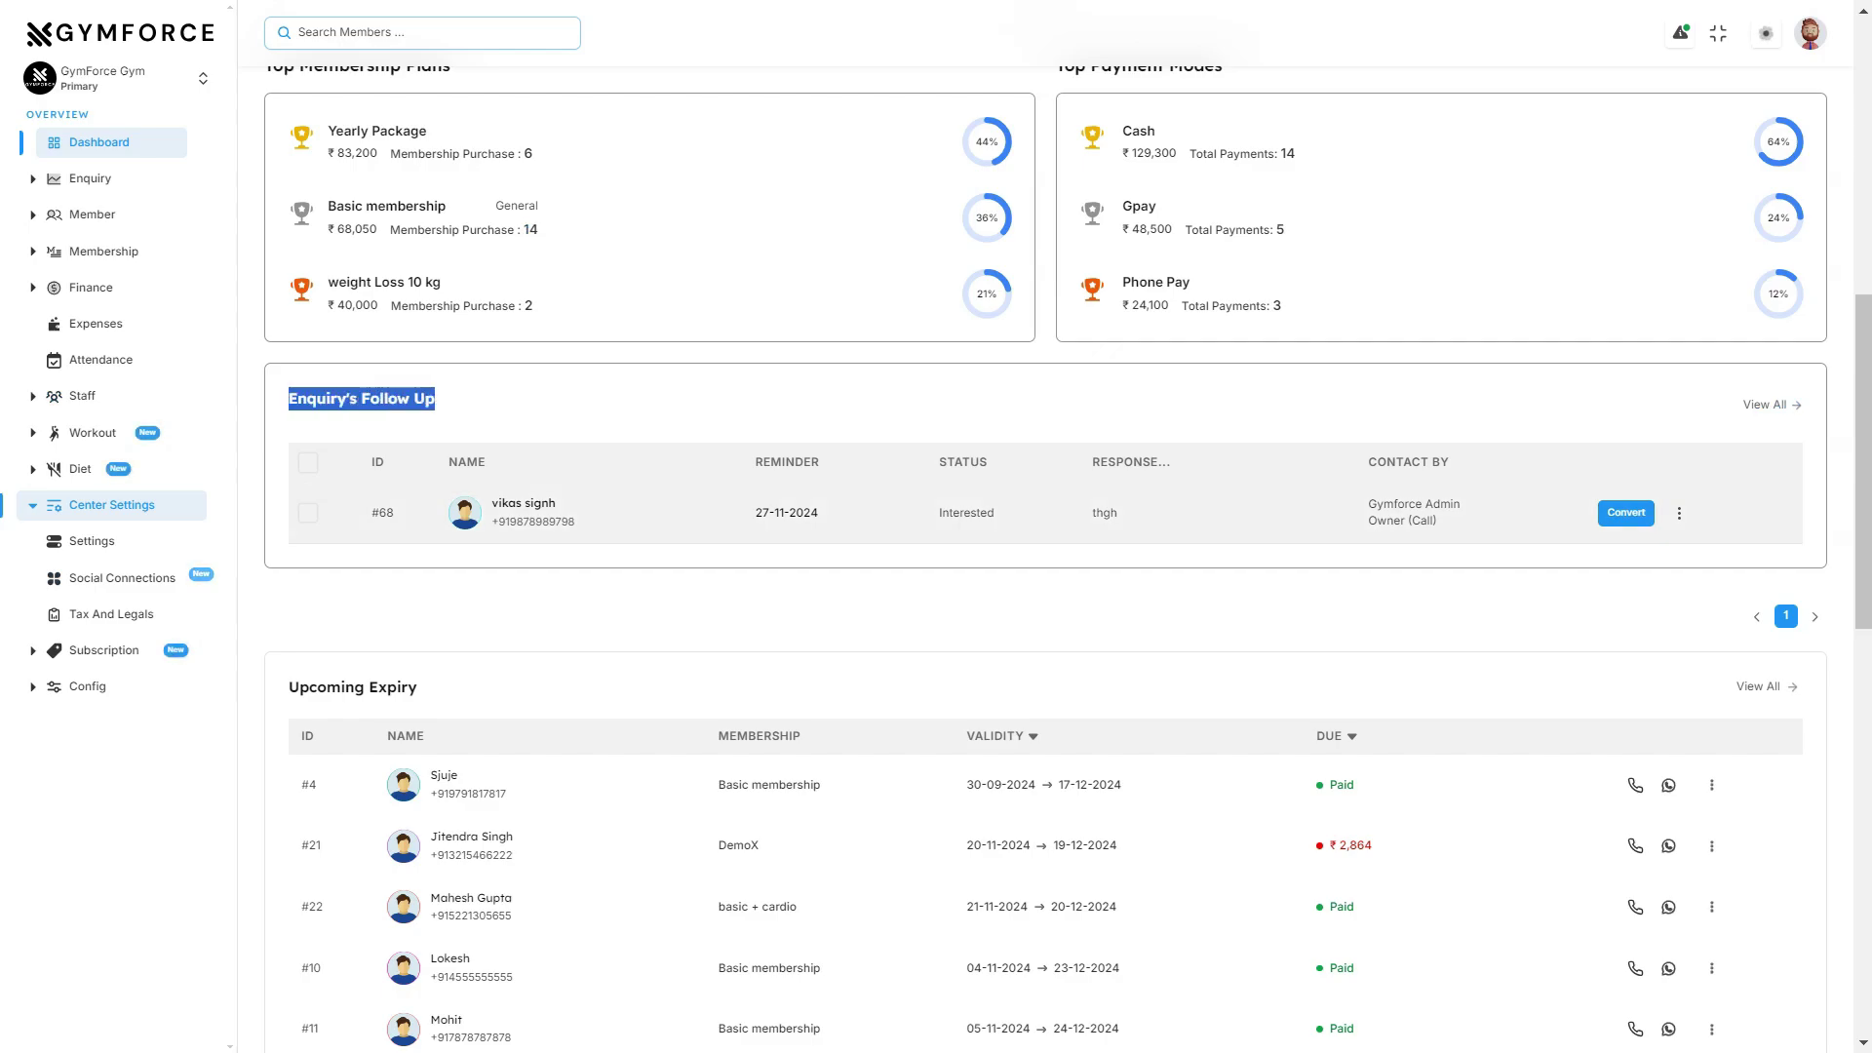
pyautogui.click(1678, 513)
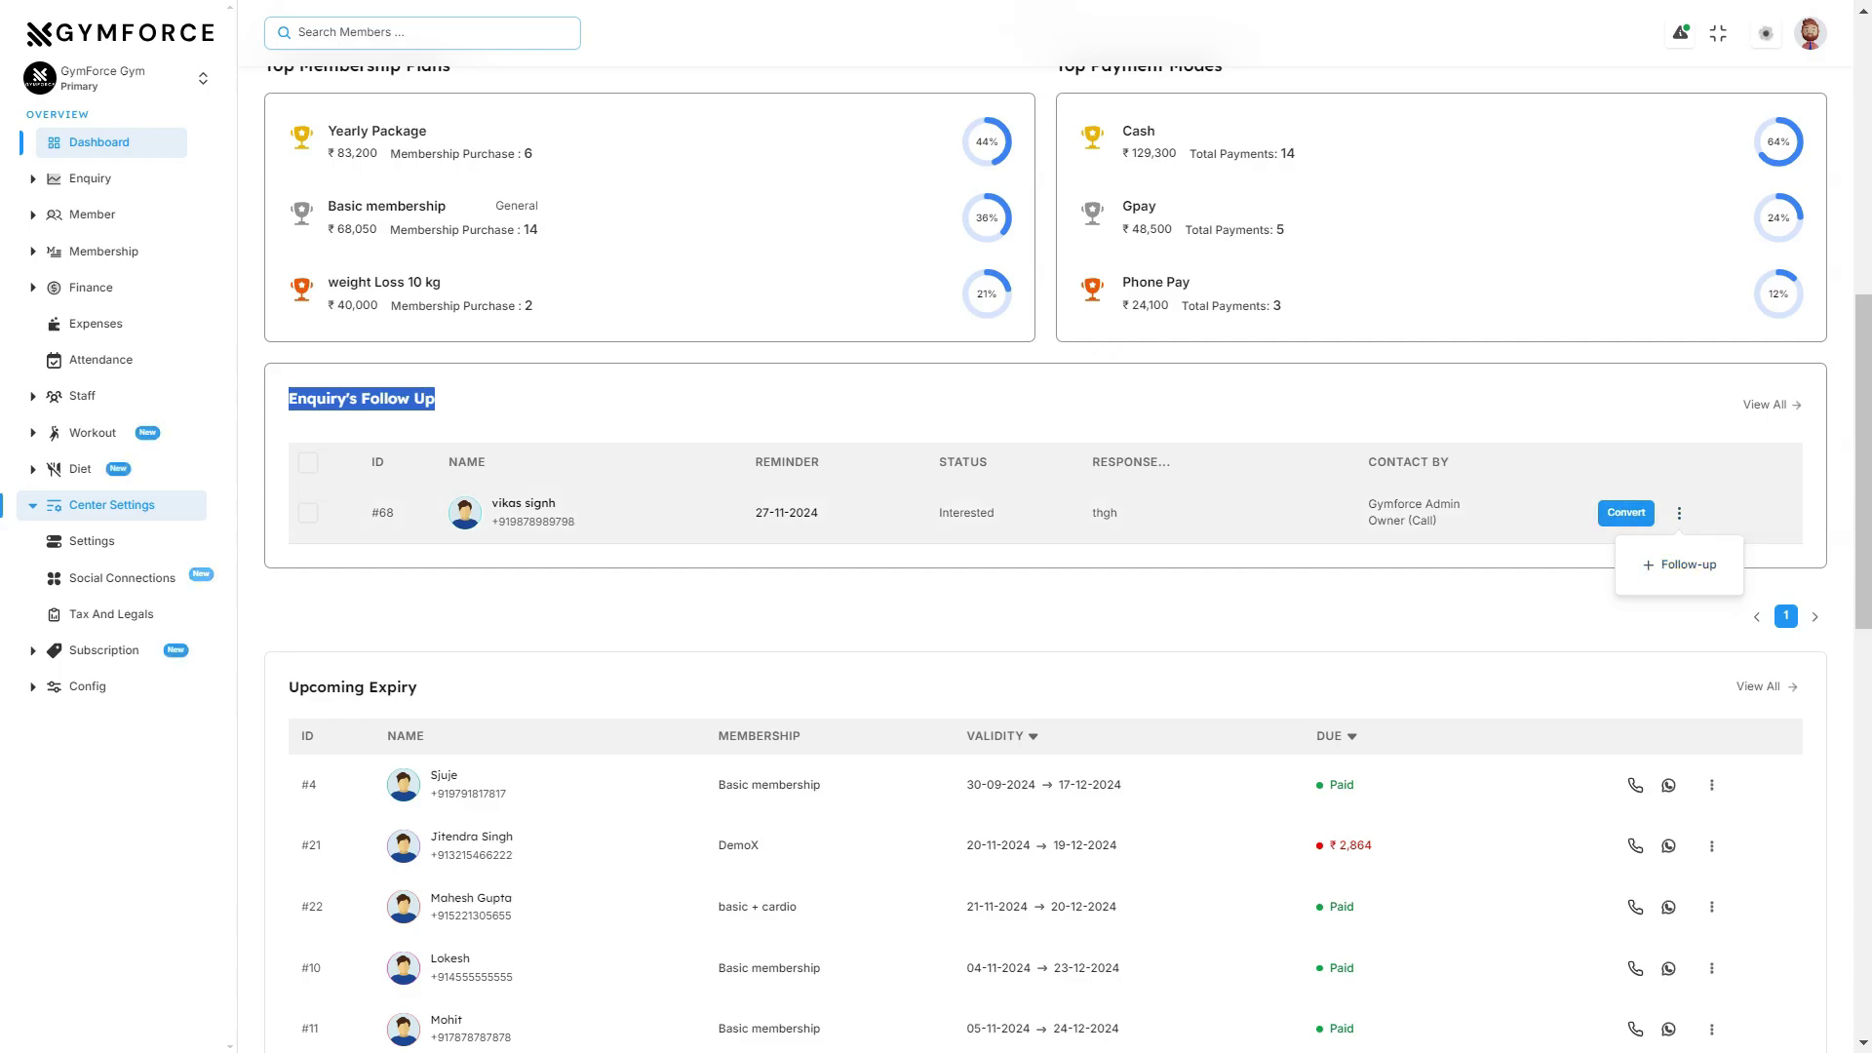
pyautogui.click(1110, 513)
pyautogui.click(1110, 513)
pyautogui.moveTo(1108, 513); pyautogui.dragTo(1117, 513)
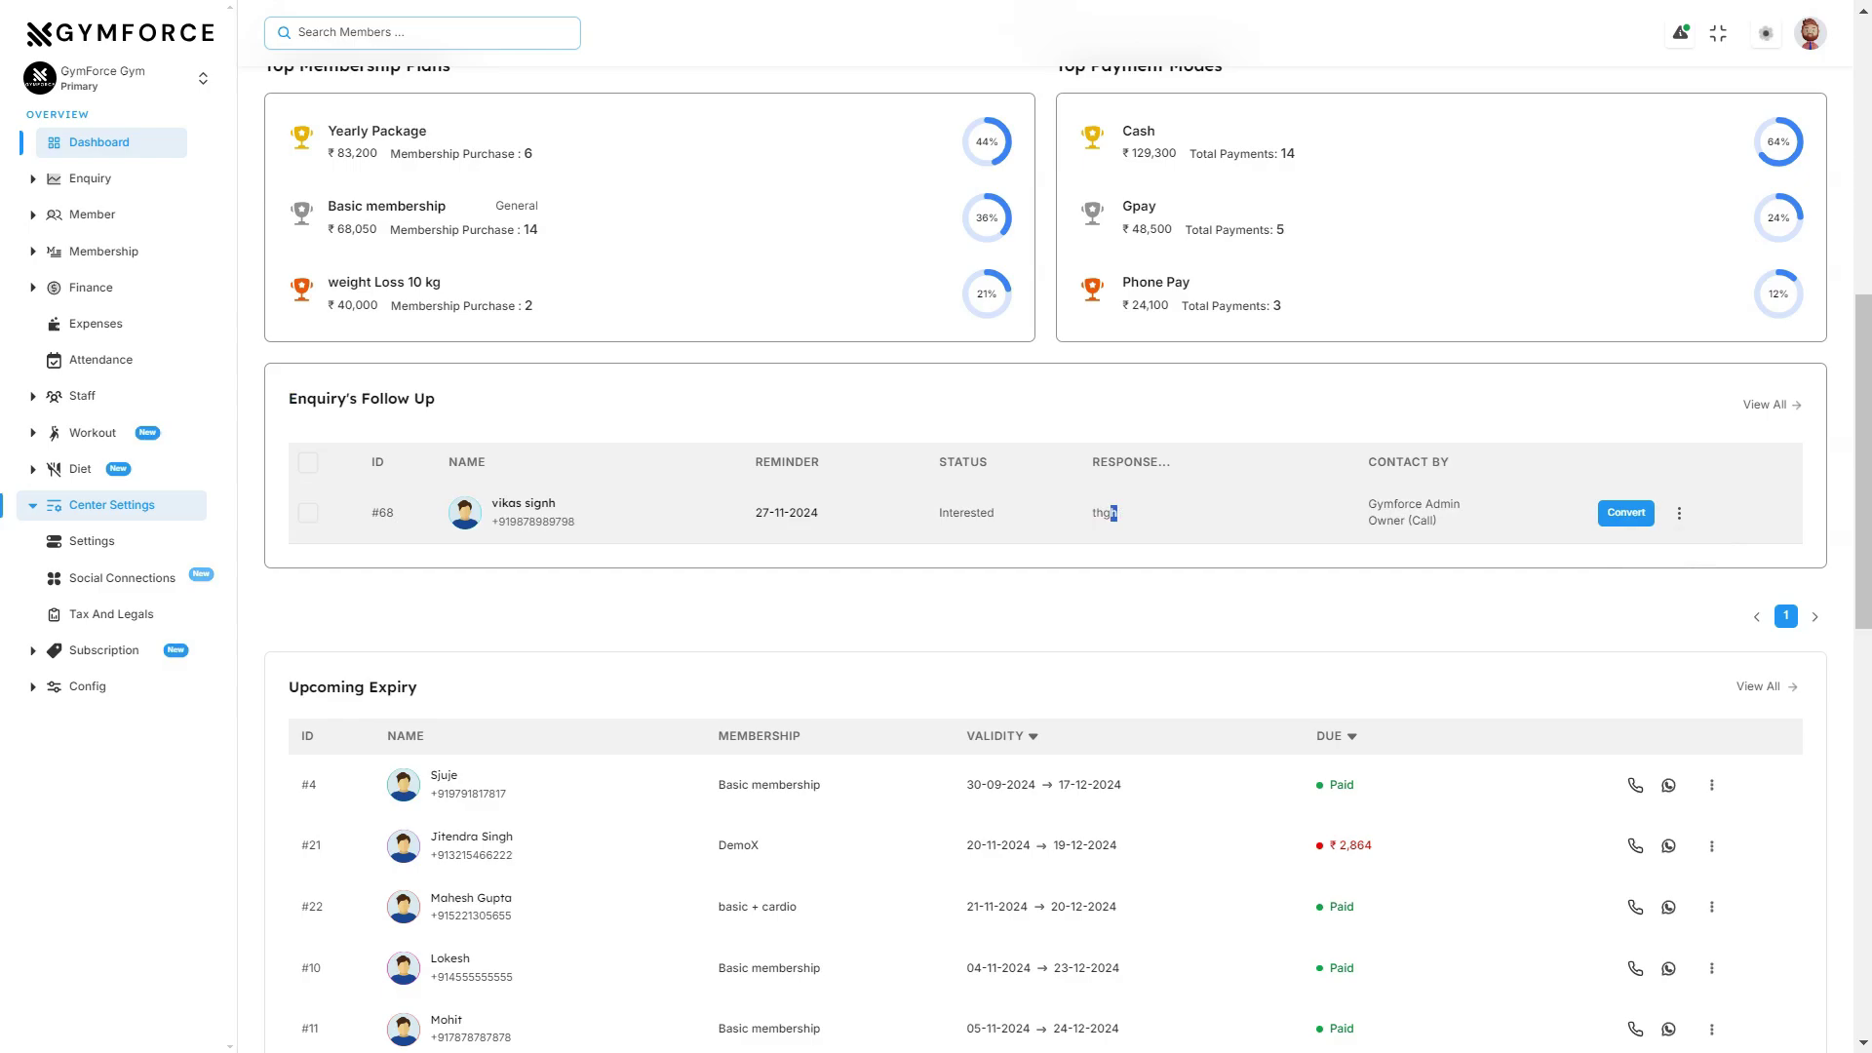
pyautogui.moveTo(941, 513); pyautogui.dragTo(970, 512)
pyautogui.moveTo(755, 513); pyautogui.dragTo(810, 512)
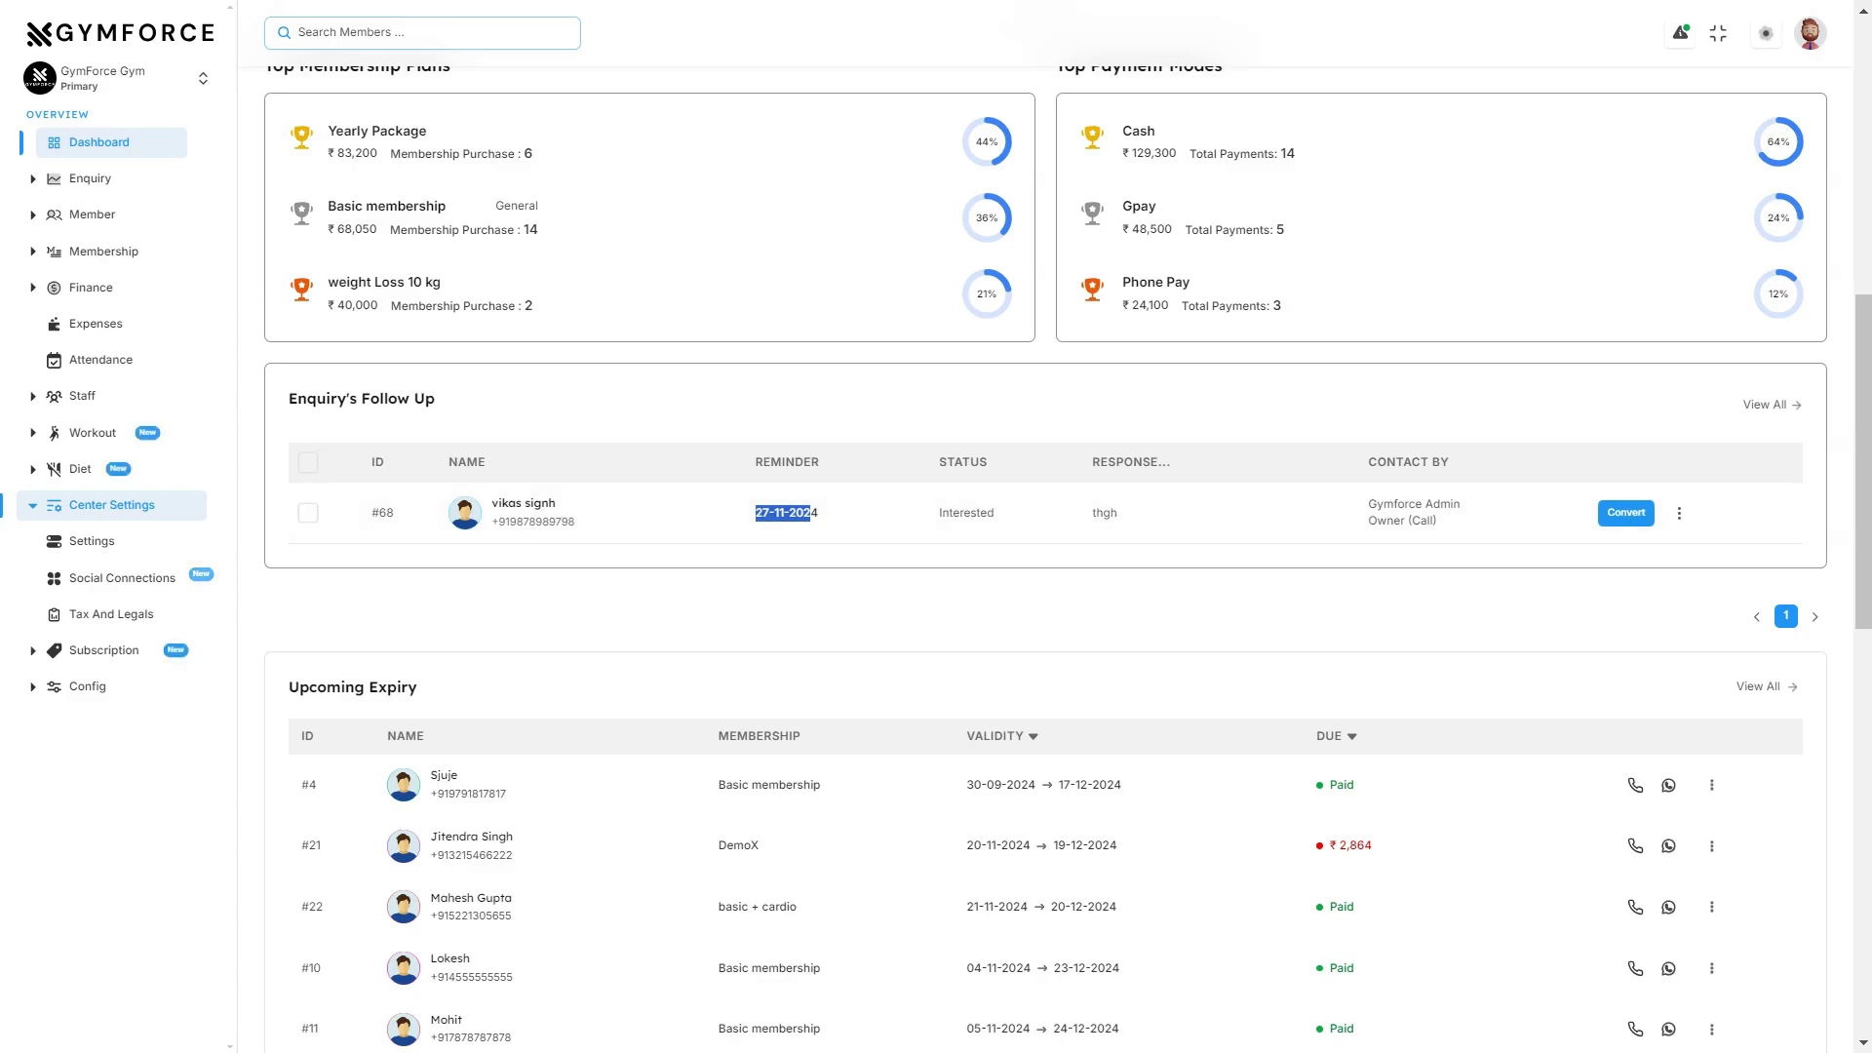
# Examine the DemoX membership in the Upcoming Expiry table, checking its end date, plan and available row actions
pyautogui.scroll(-3, 809, 429)
pyautogui.click(809, 429)
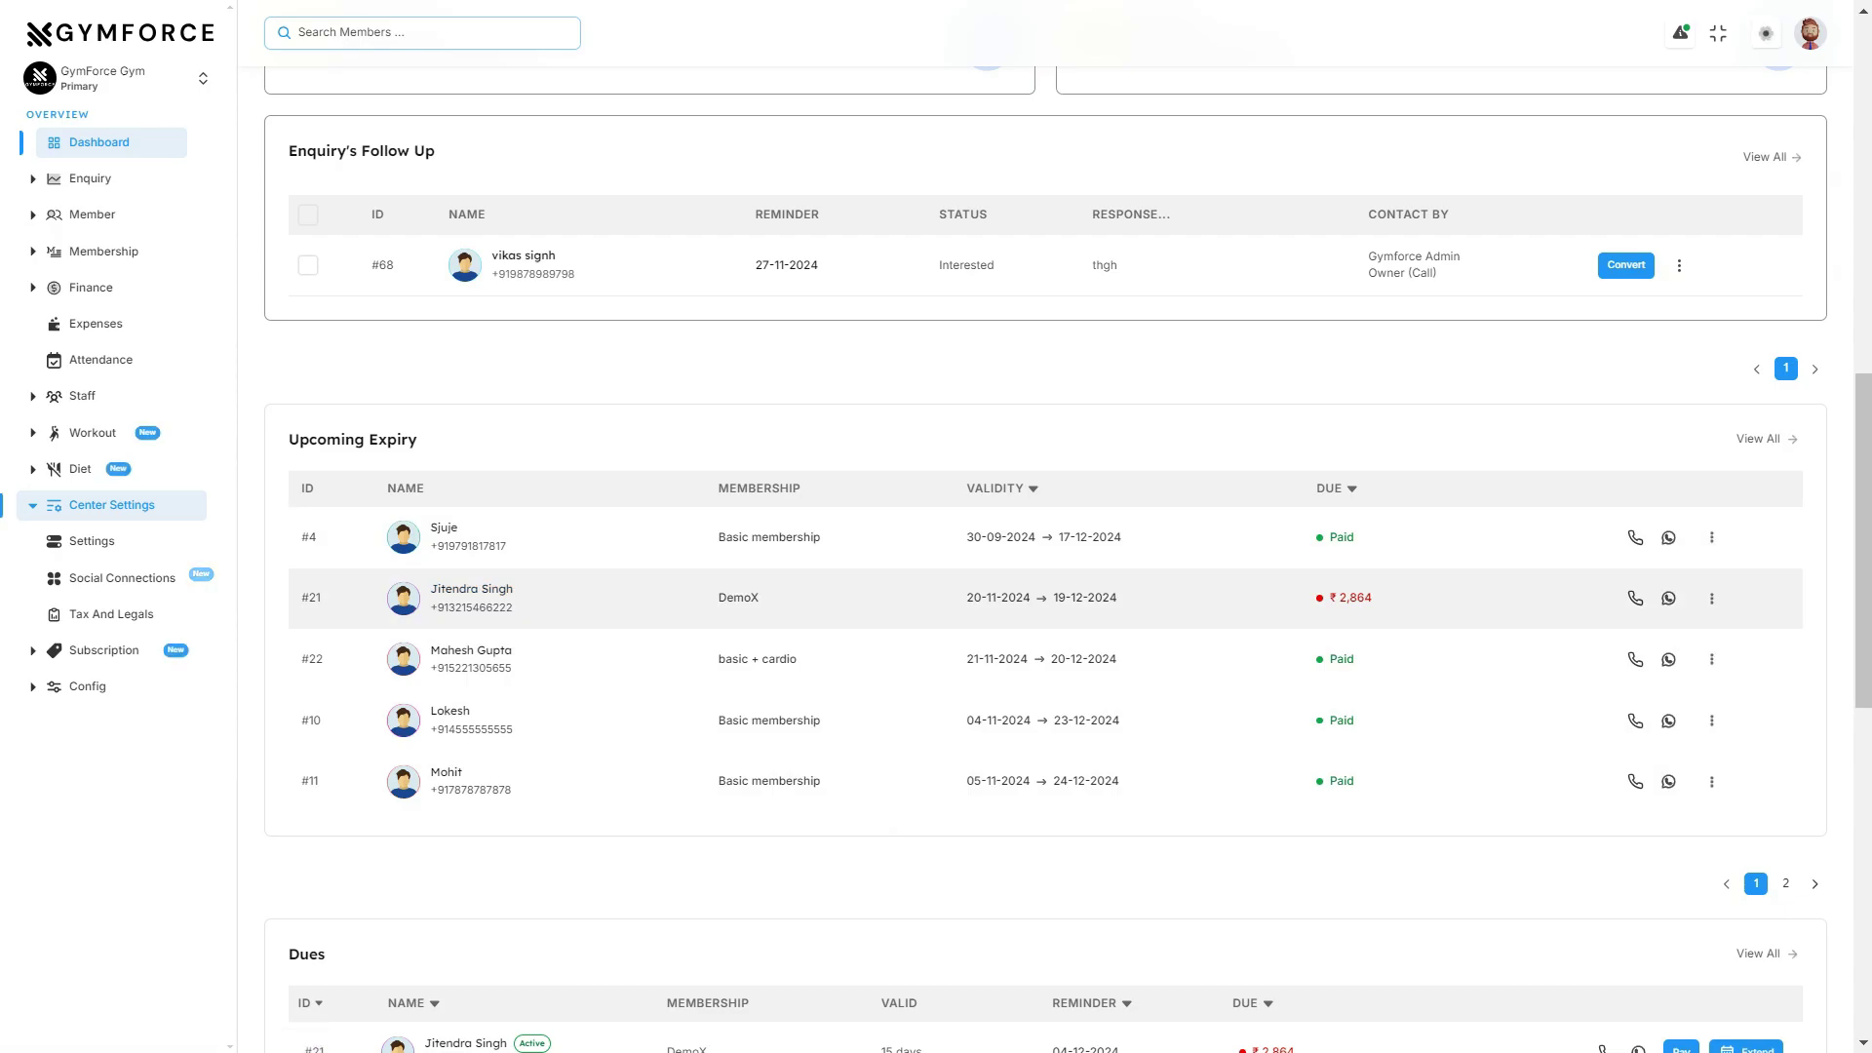
pyautogui.doubleClick(1060, 597)
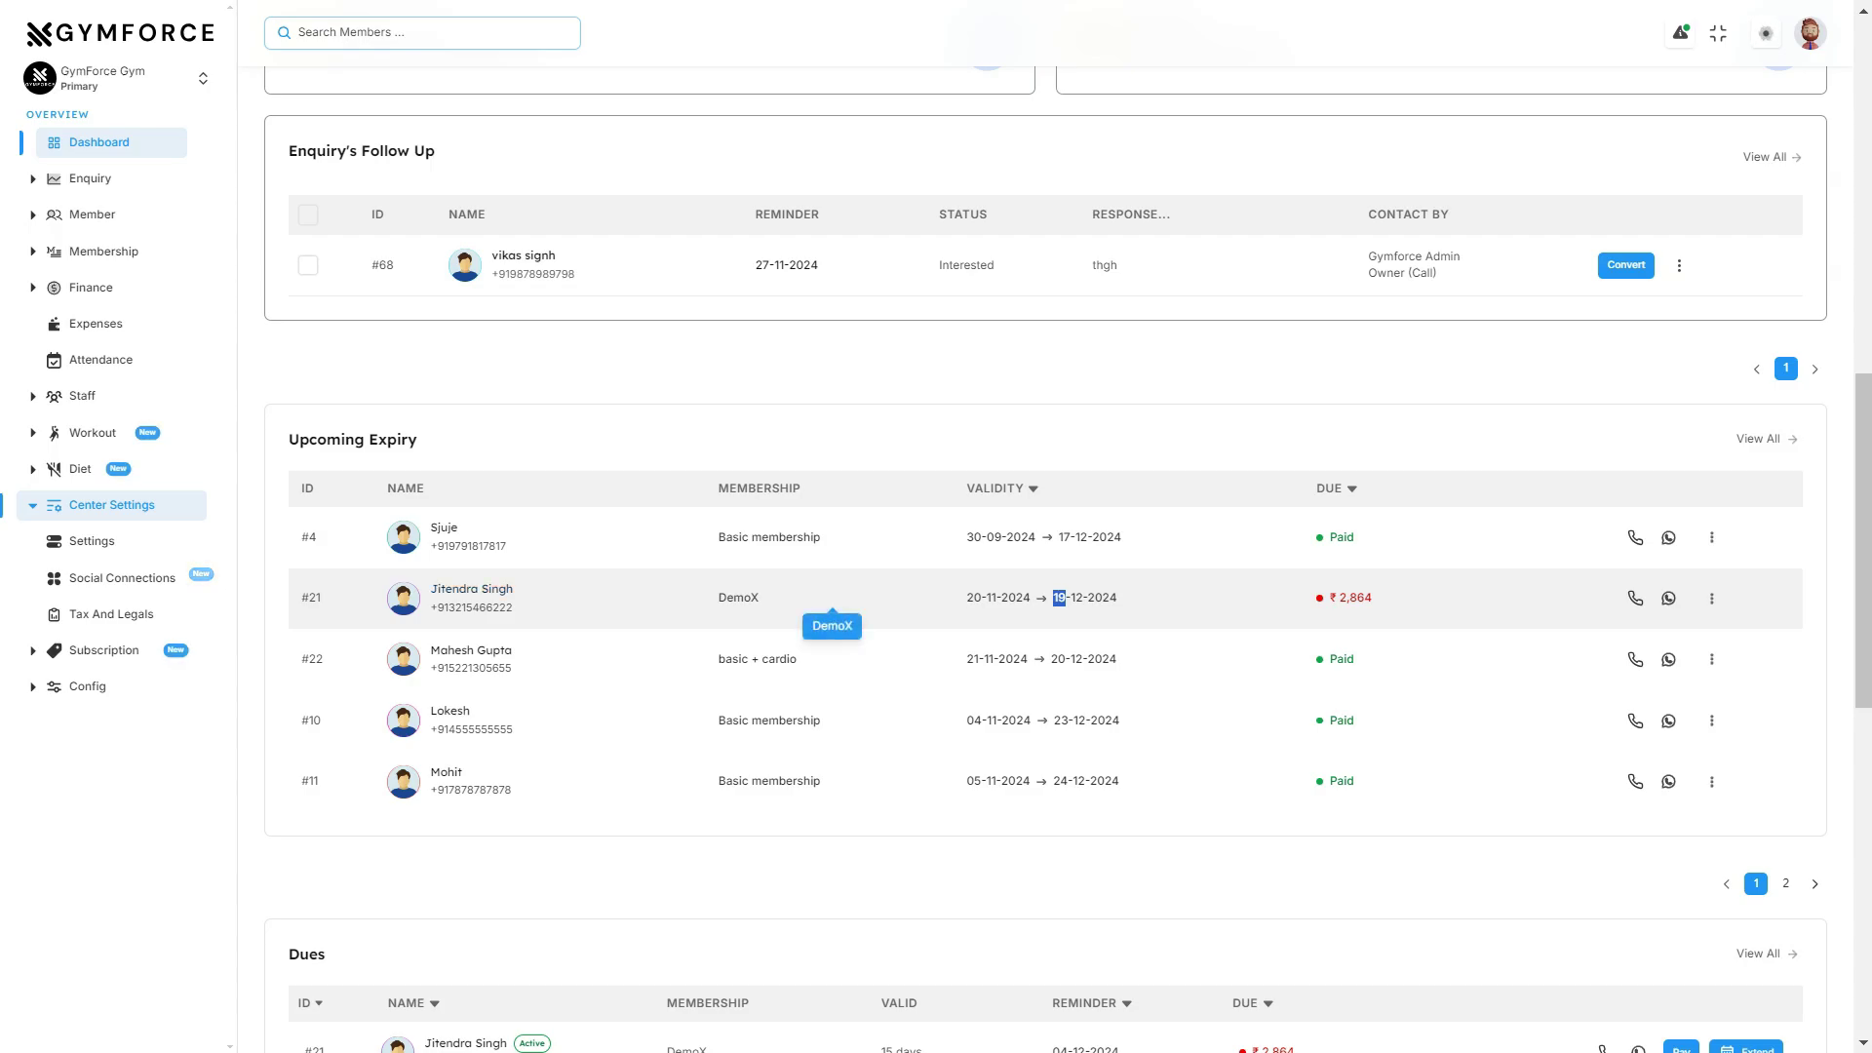
pyautogui.moveTo(764, 599); pyautogui.dragTo(698, 600)
pyautogui.click(766, 601)
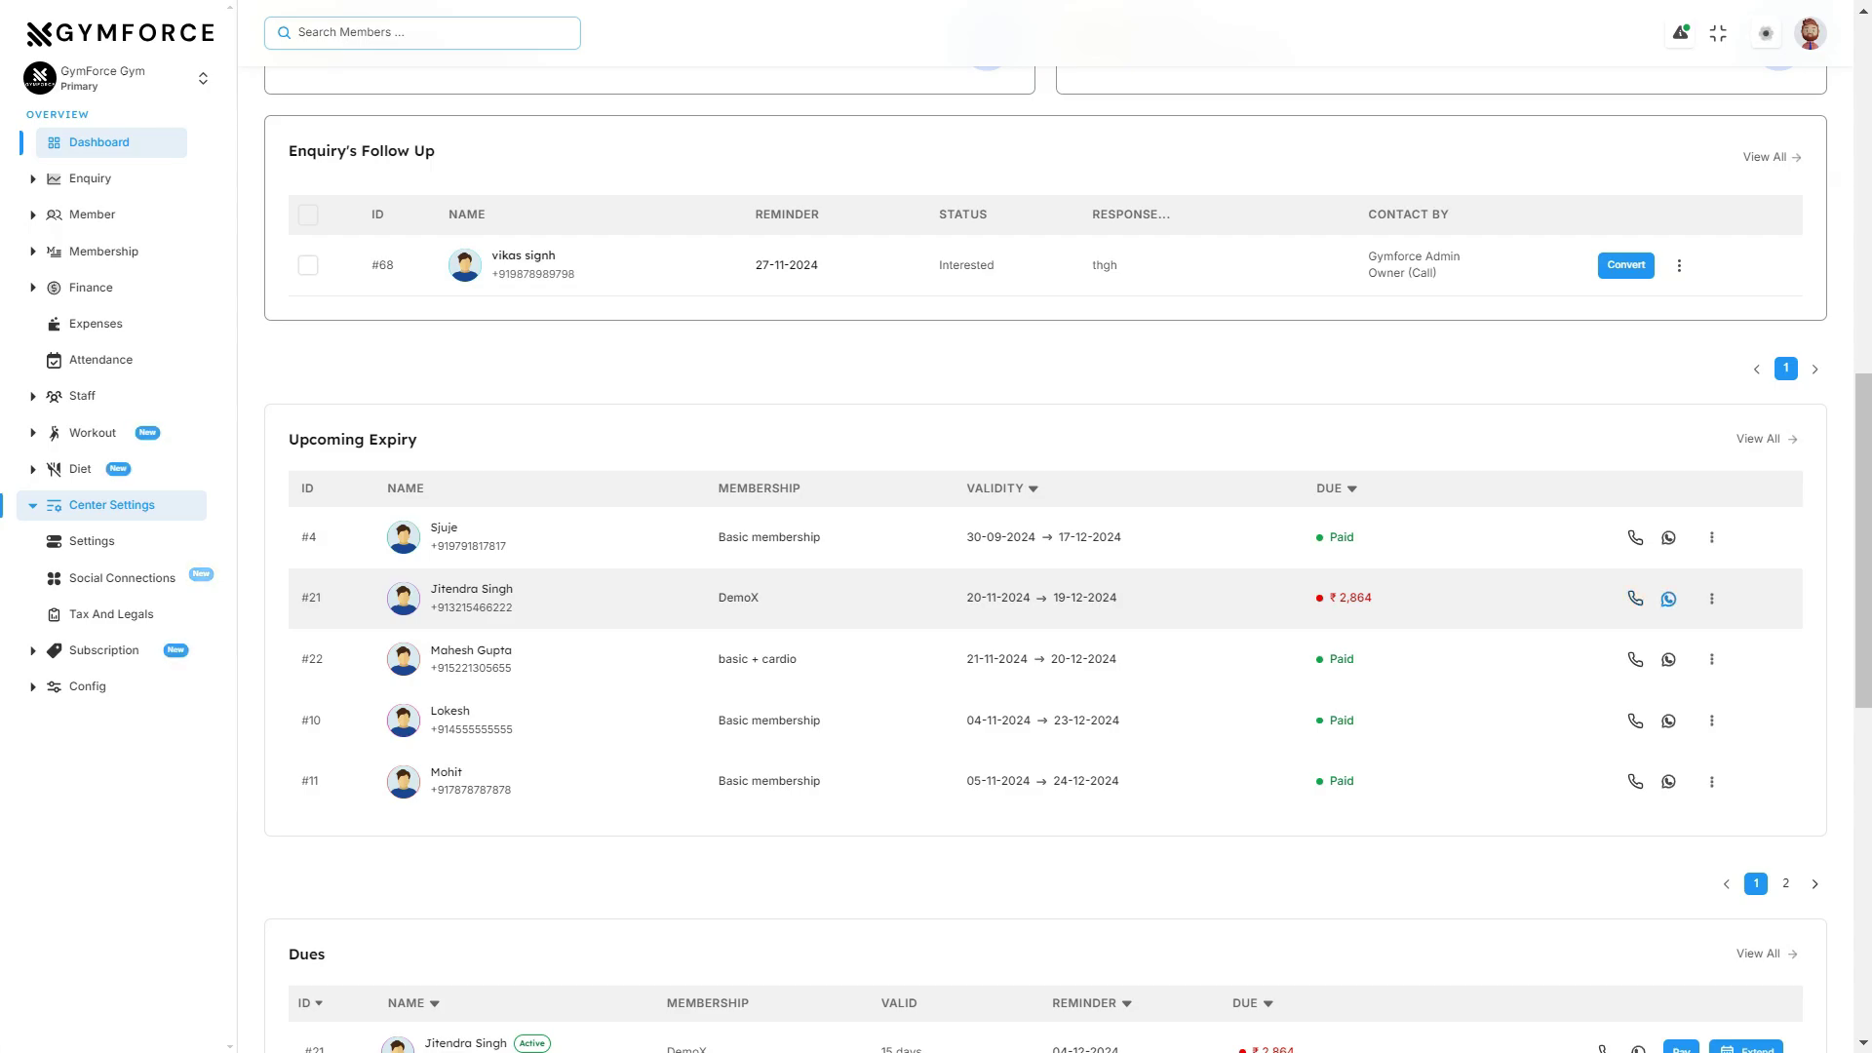
pyautogui.click(1711, 599)
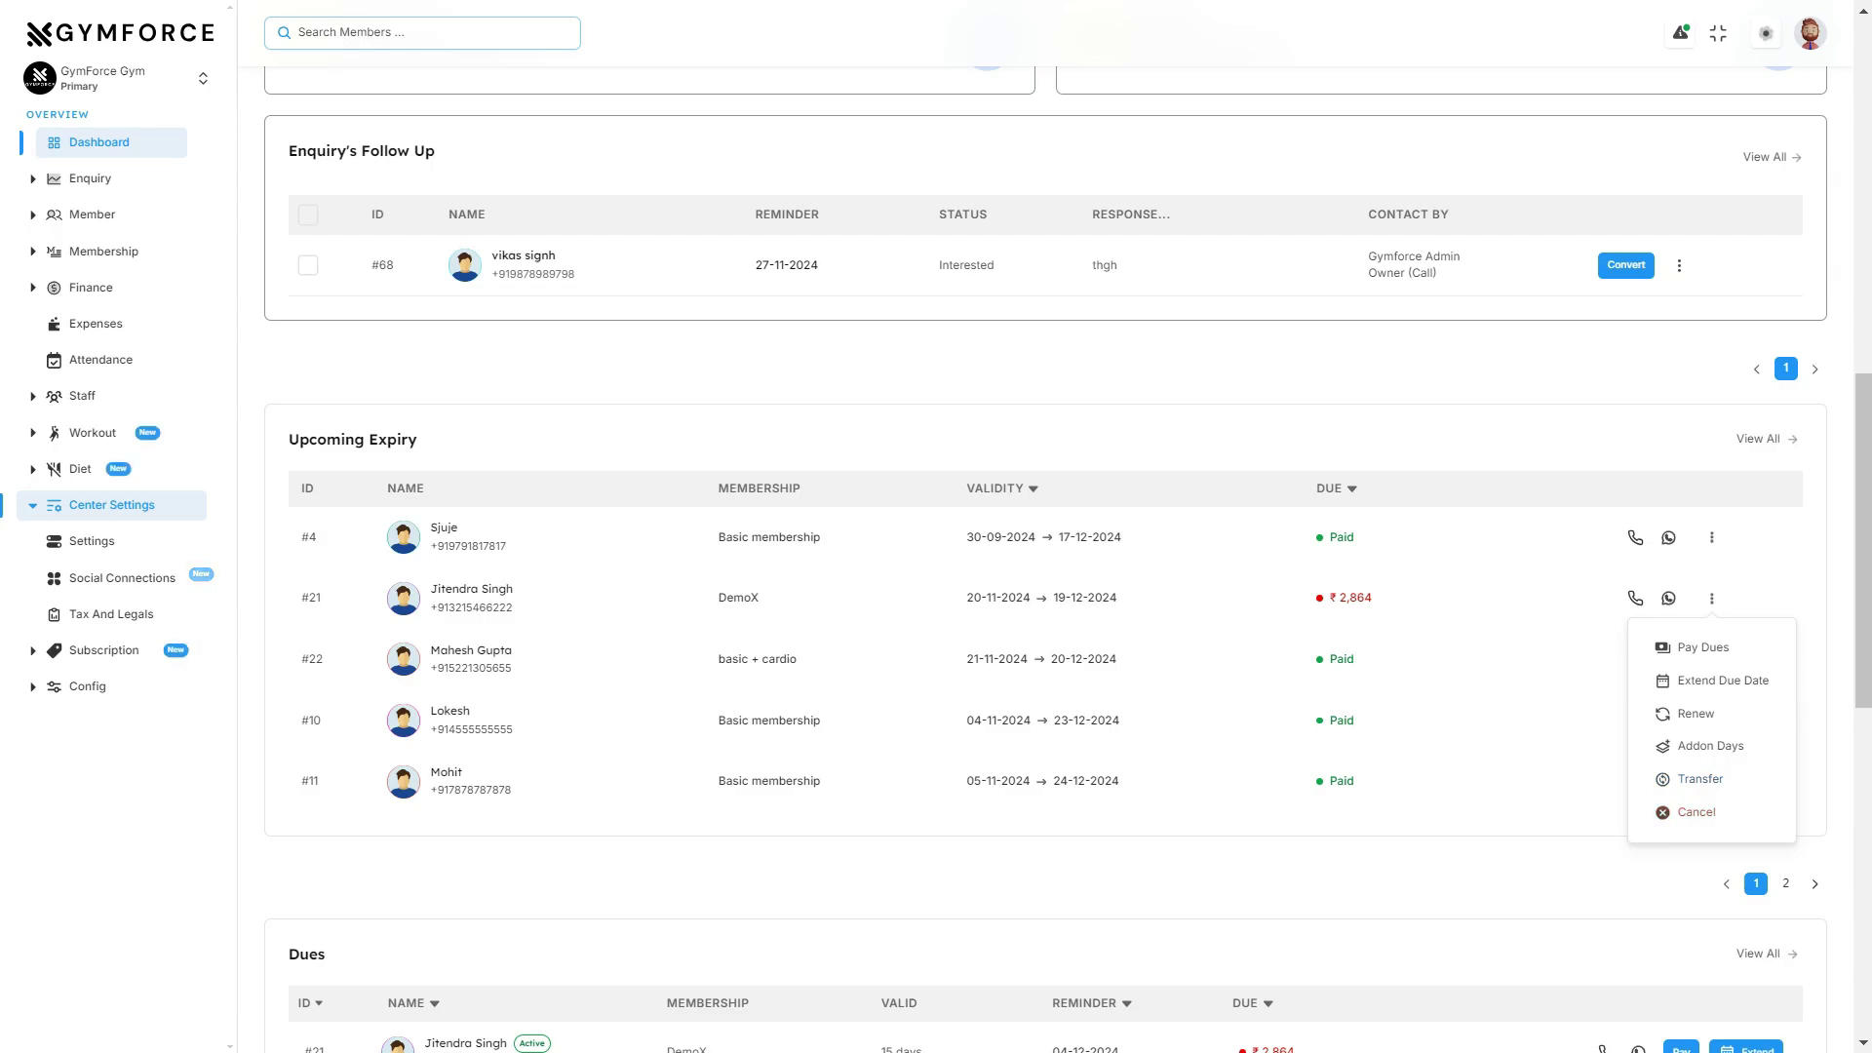
pyautogui.click(1736, 945)
# Review the Dues table and view the payment form for the DemoX membership, closing it without recording a payment
pyautogui.scroll(-5, 1736, 946)
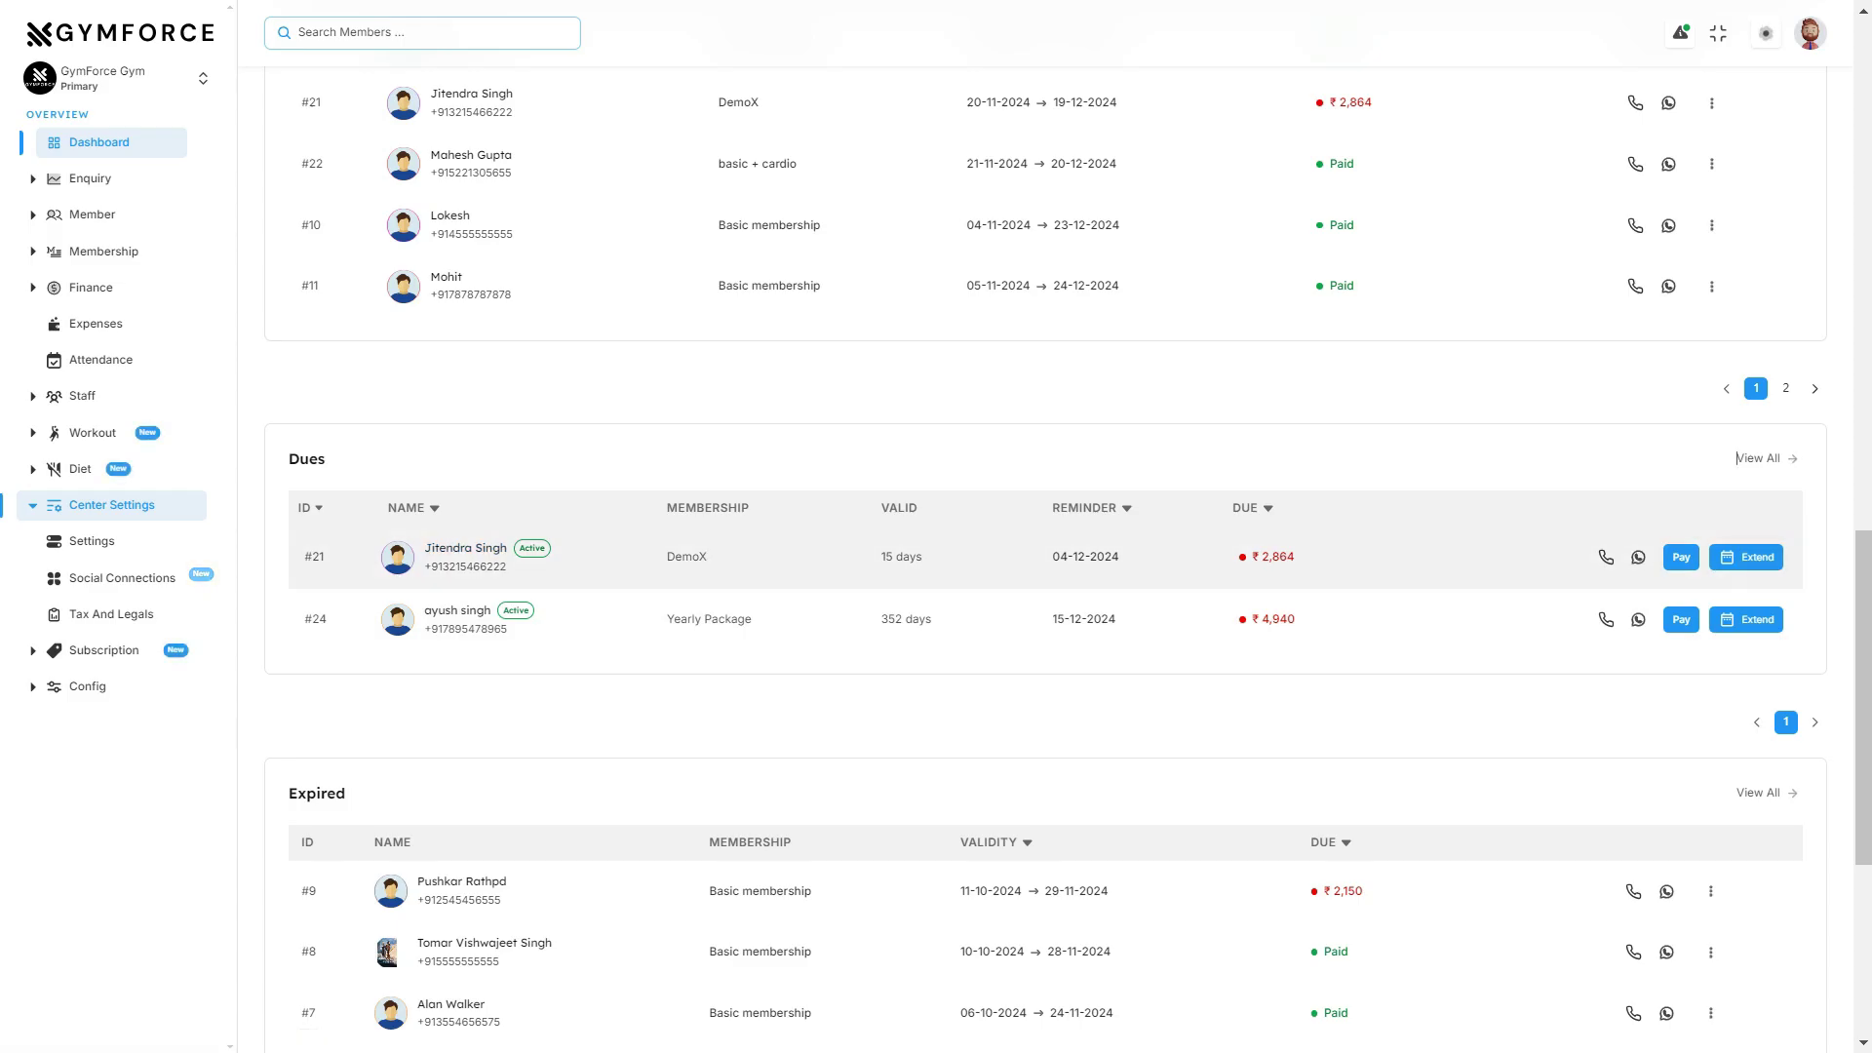
pyautogui.scroll(3, 831, 556)
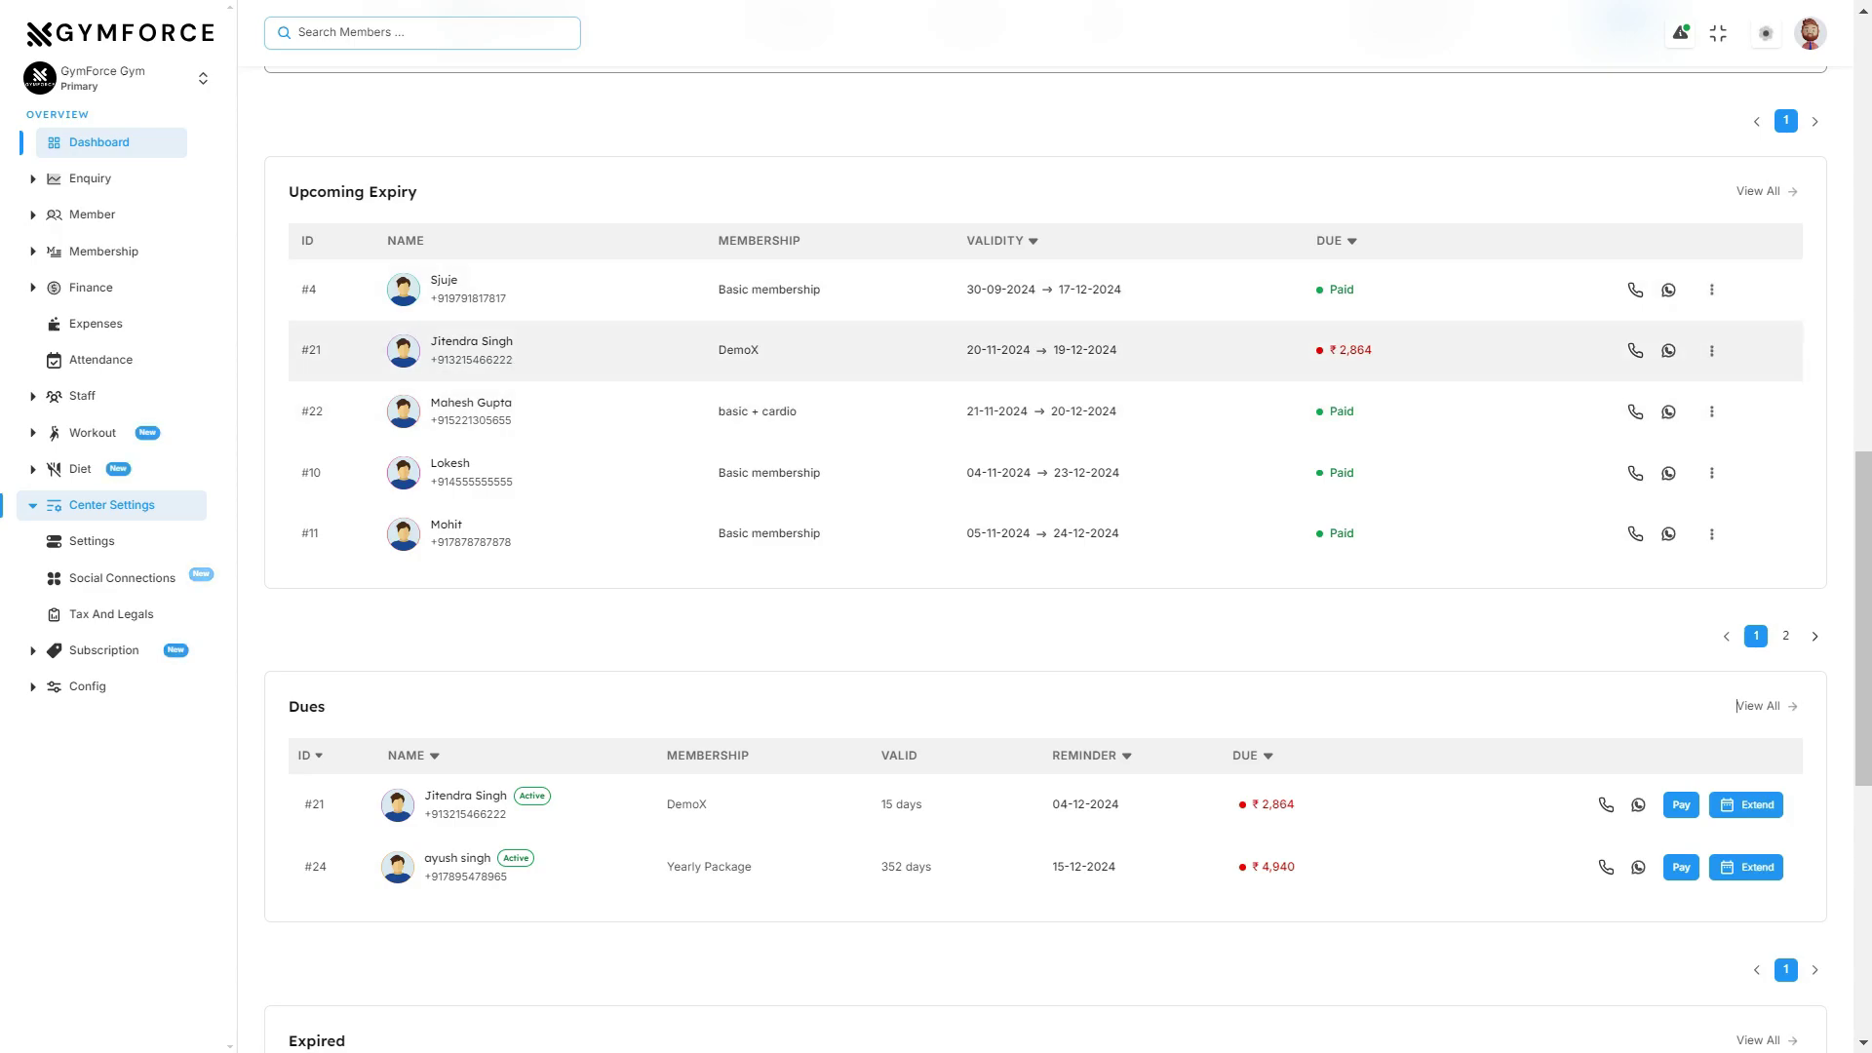
pyautogui.scroll(3, 1736, 458)
pyautogui.scroll(-6, 1736, 458)
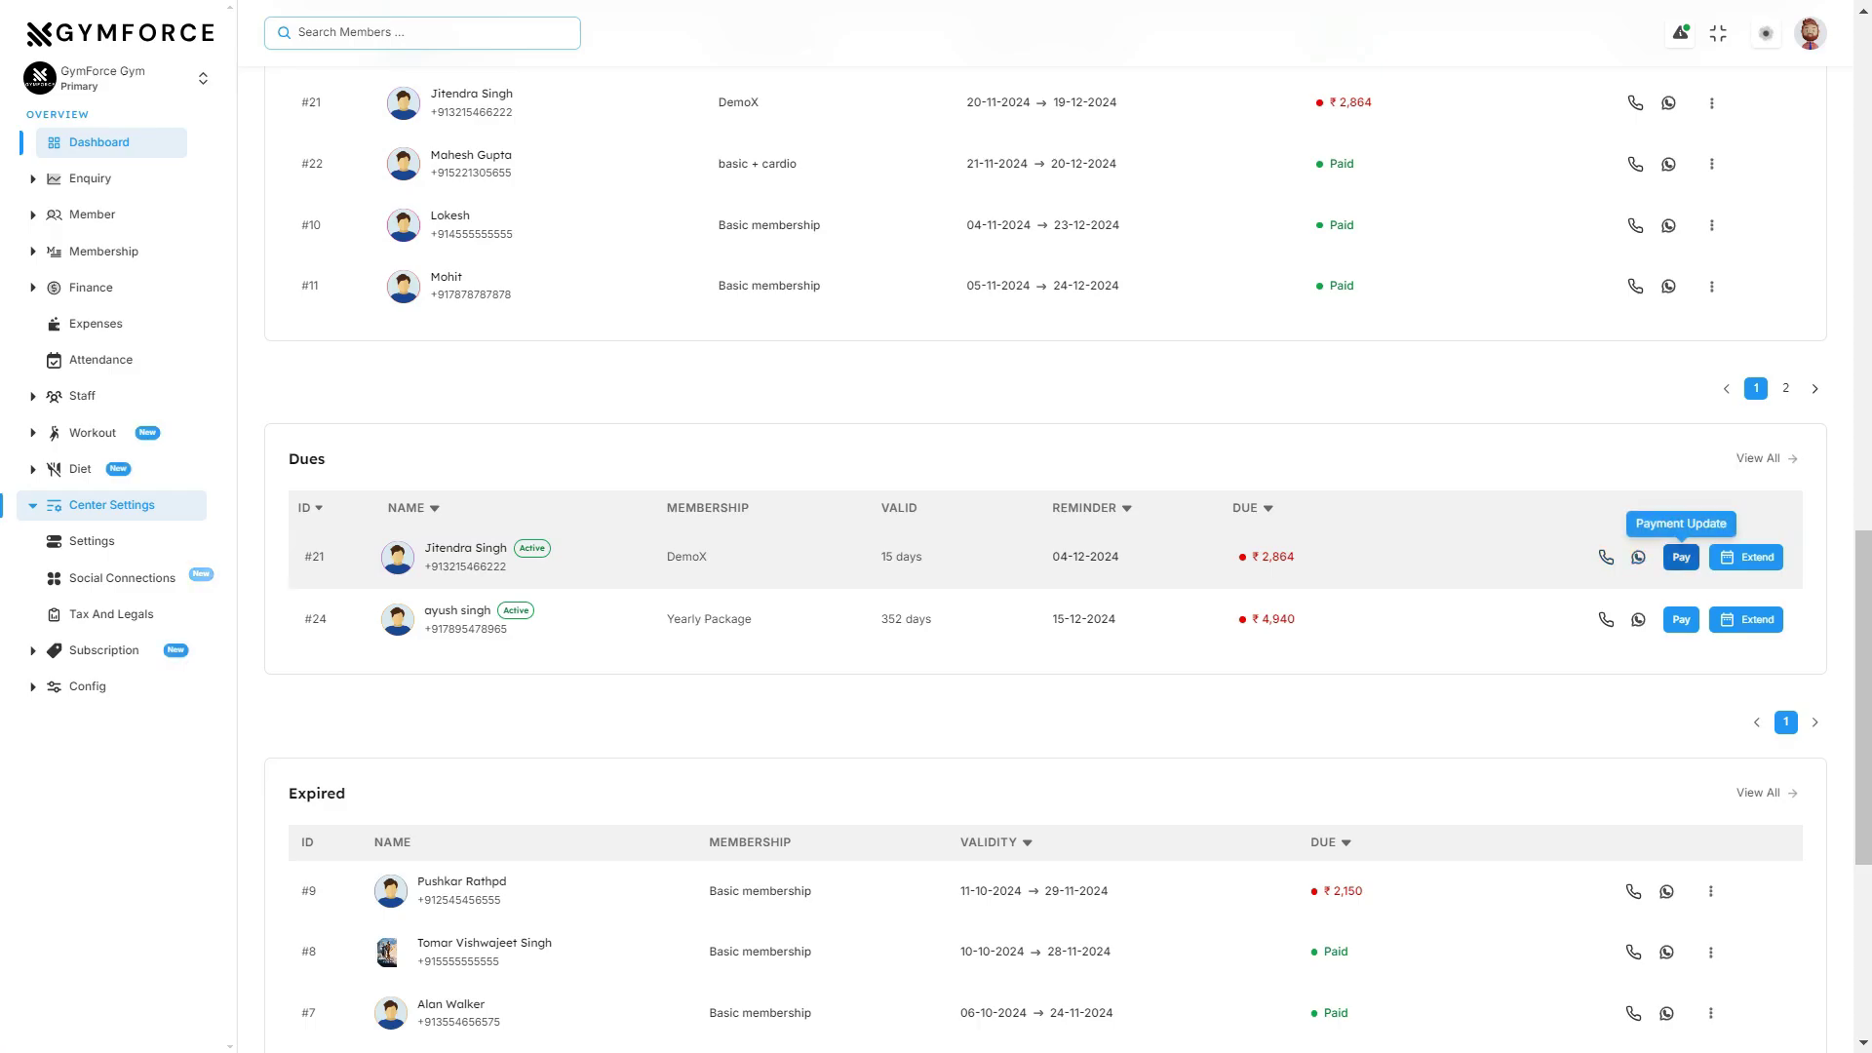
pyautogui.click(1680, 557)
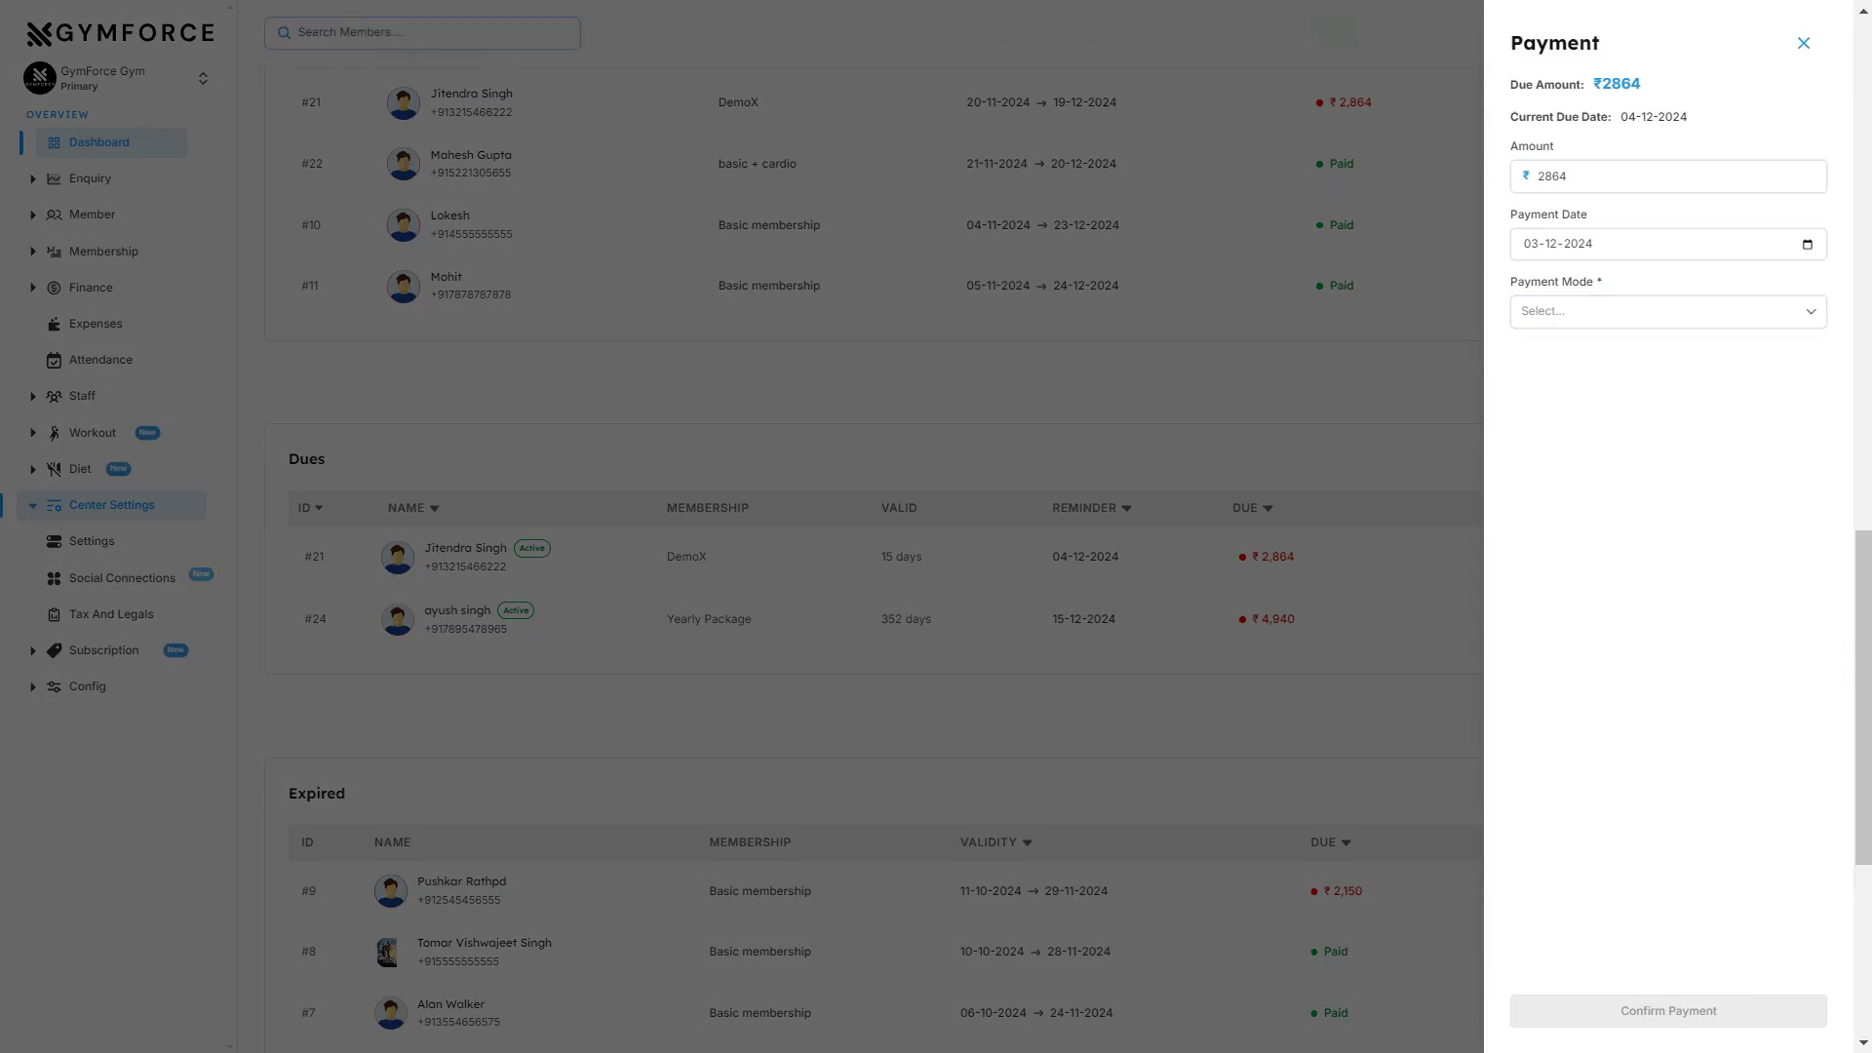
pyautogui.press('Escape')
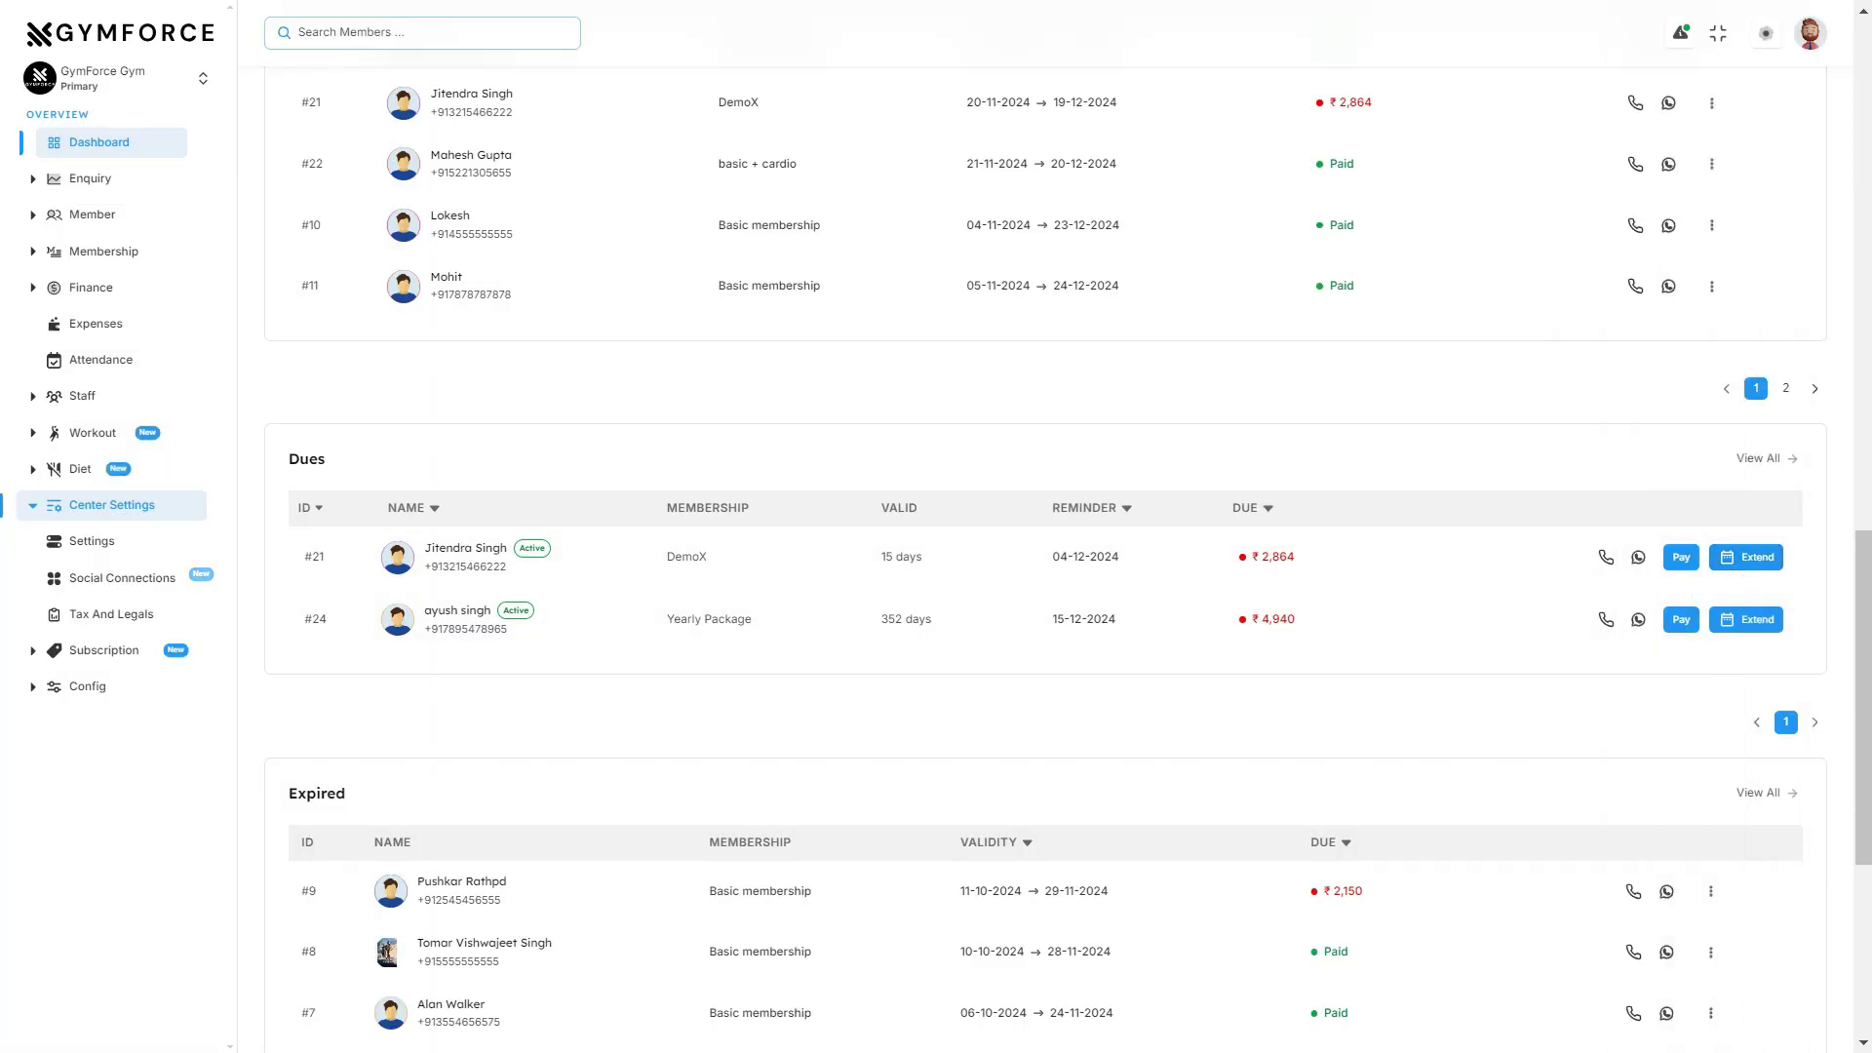
pyautogui.moveTo(287, 453); pyautogui.dragTo(711, 620)
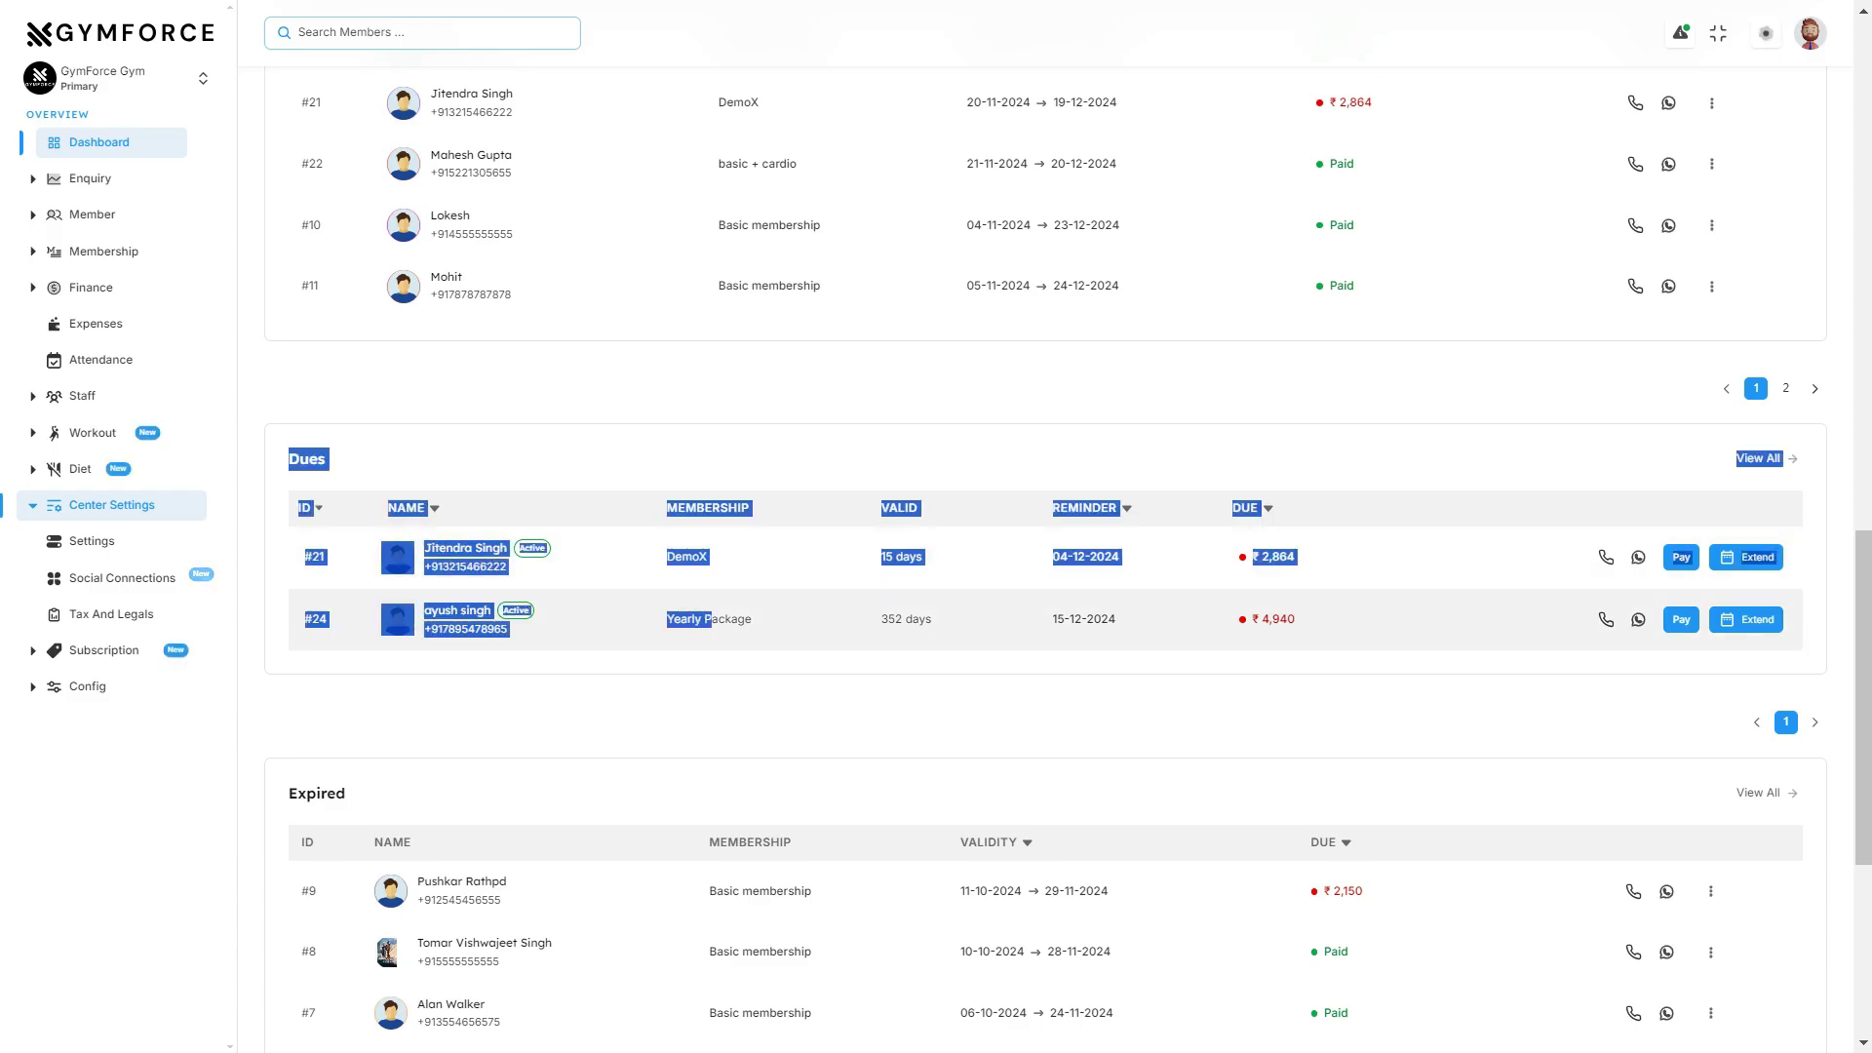
pyautogui.click(711, 707)
# Examine the first entry of the Expired table, checking its expiry date, due amount and available row actions
pyautogui.scroll(-5, 936, 682)
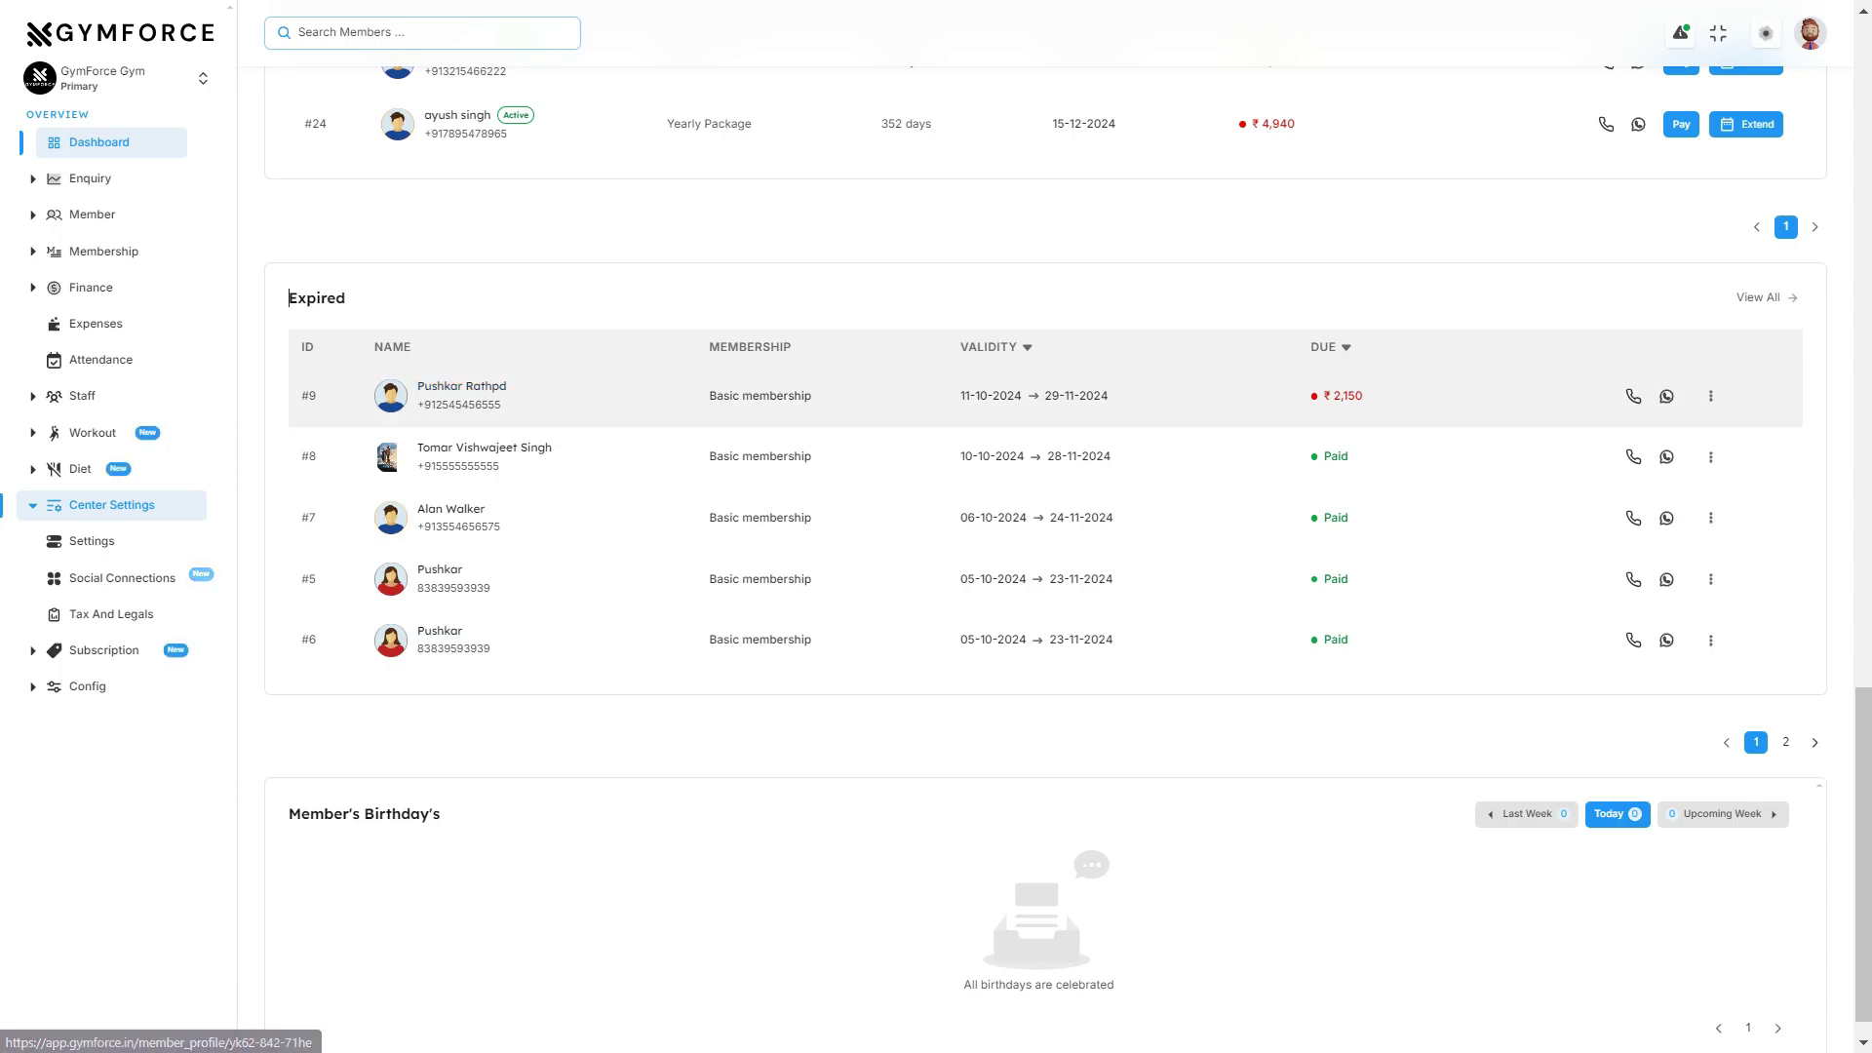
pyautogui.moveTo(1044, 395); pyautogui.dragTo(1074, 395)
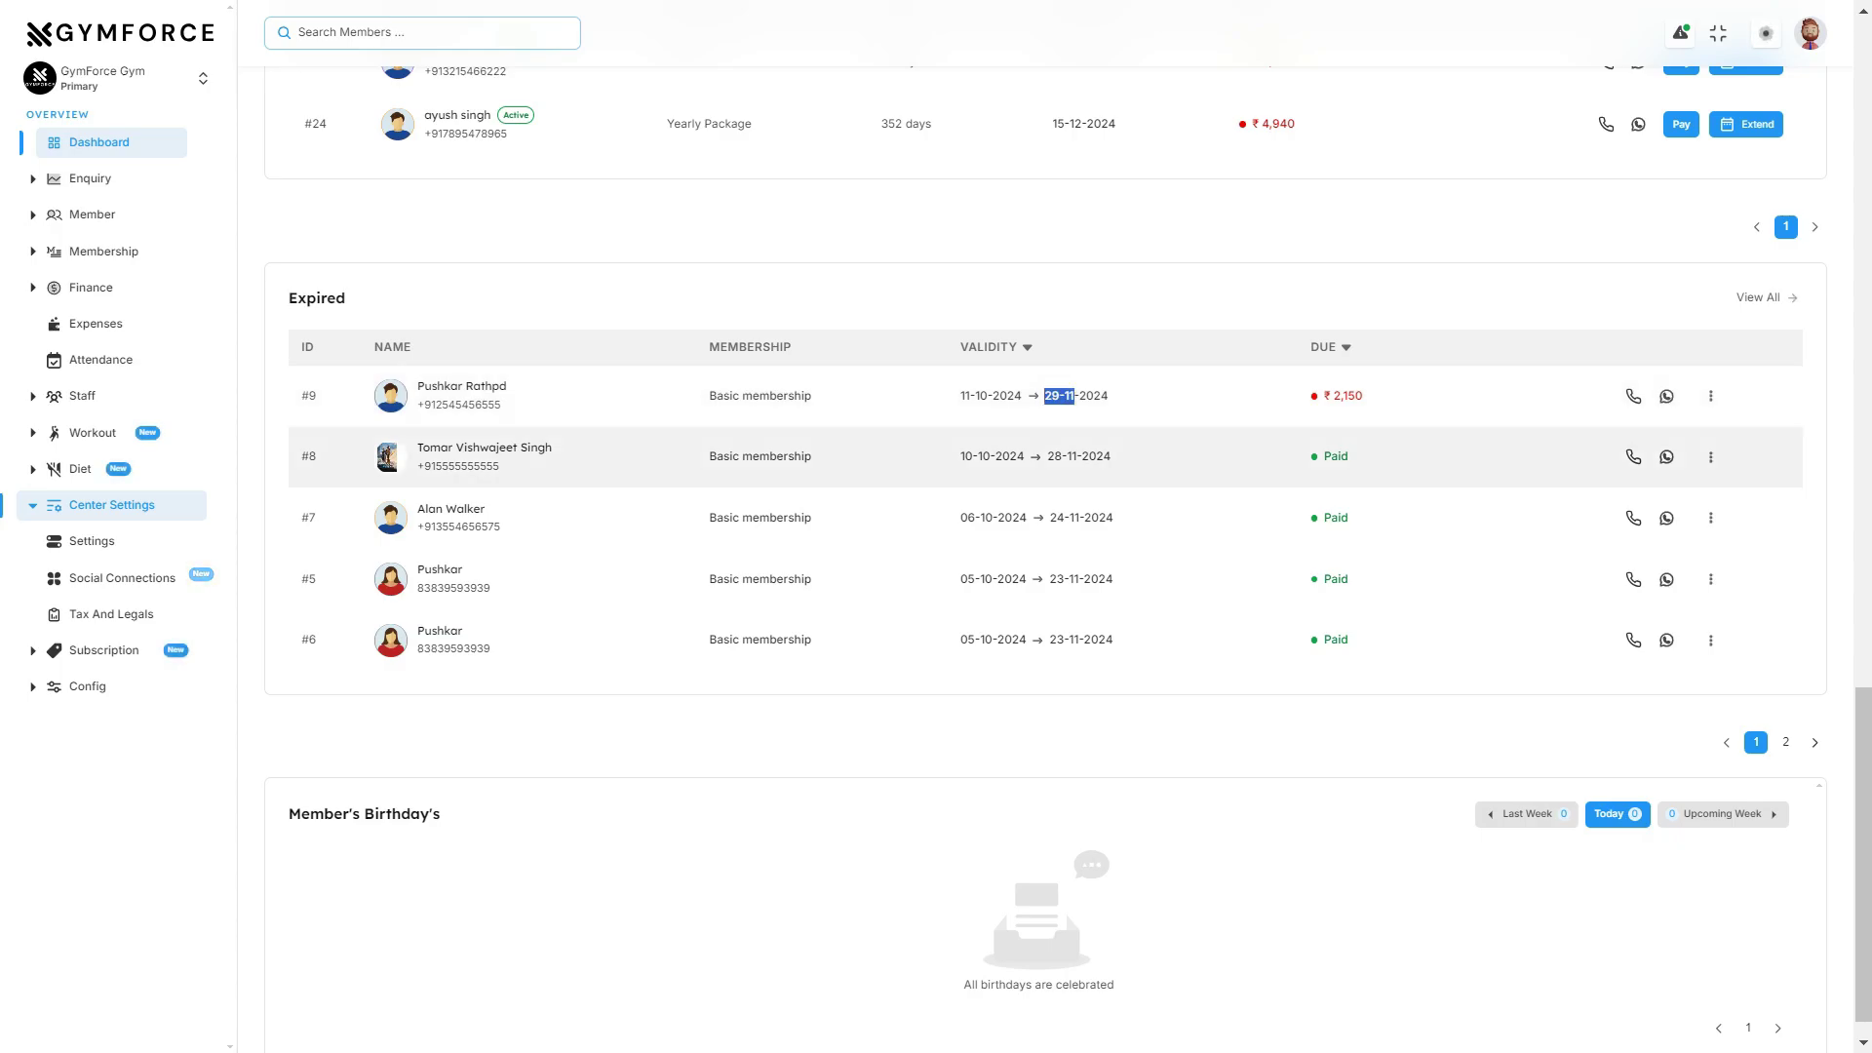
pyautogui.moveTo(1363, 394)
pyautogui.mouseDown()
pyautogui.moveTo(1323, 394)
pyautogui.moveTo(1349, 395)
pyautogui.mouseUp()
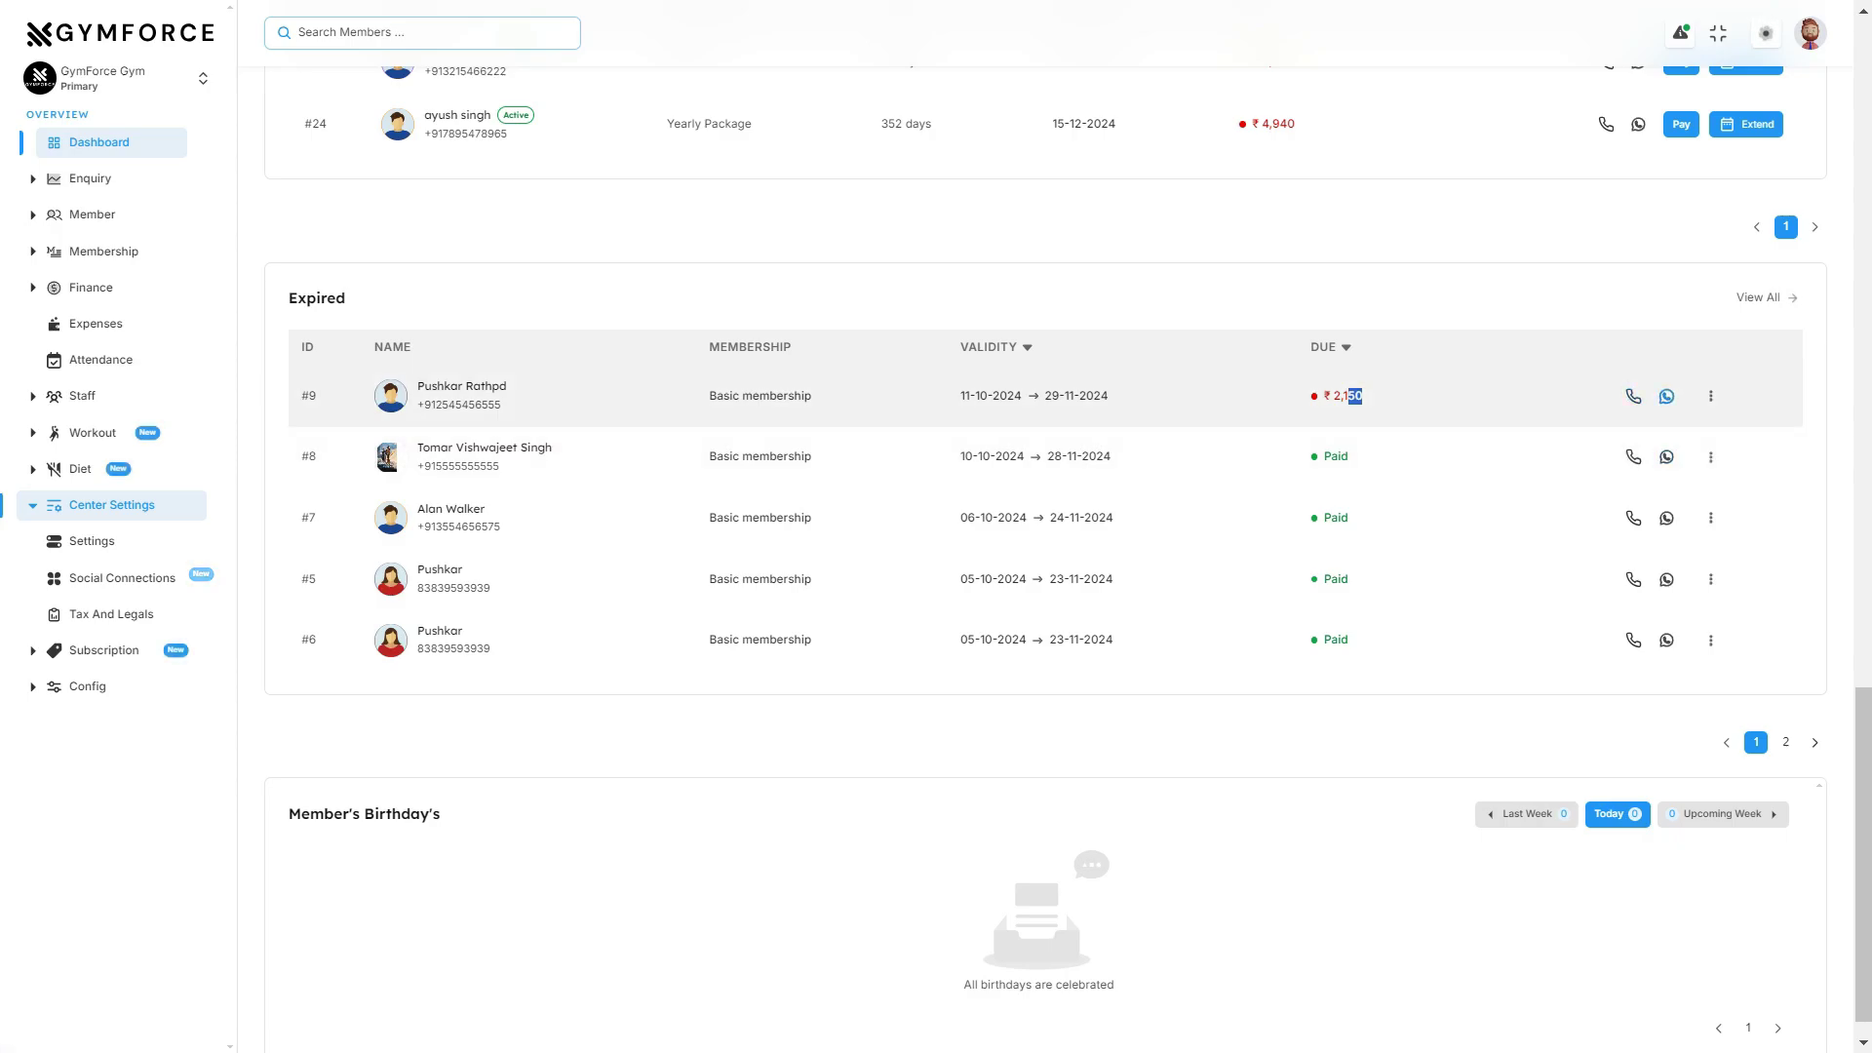
pyautogui.click(1710, 396)
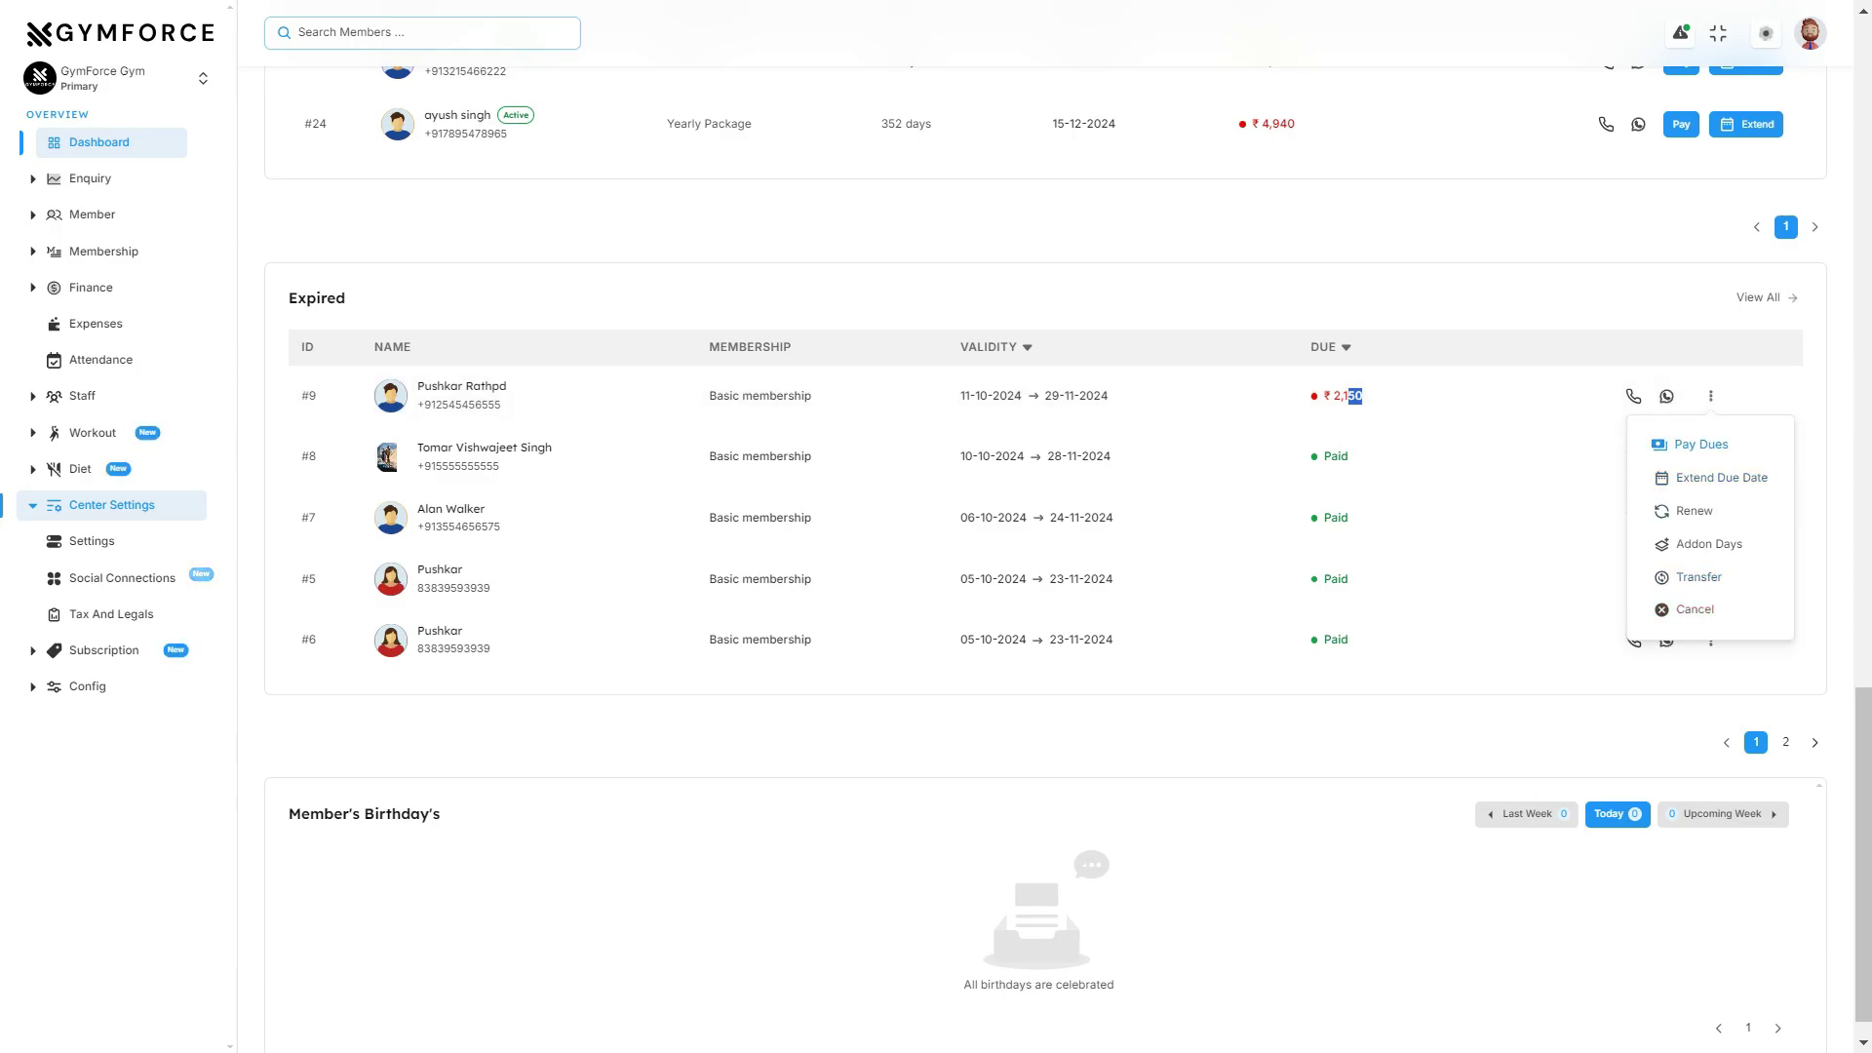
# Review the Member's Birthday's section for the upcoming week
pyautogui.scroll(-1, 1463, 441)
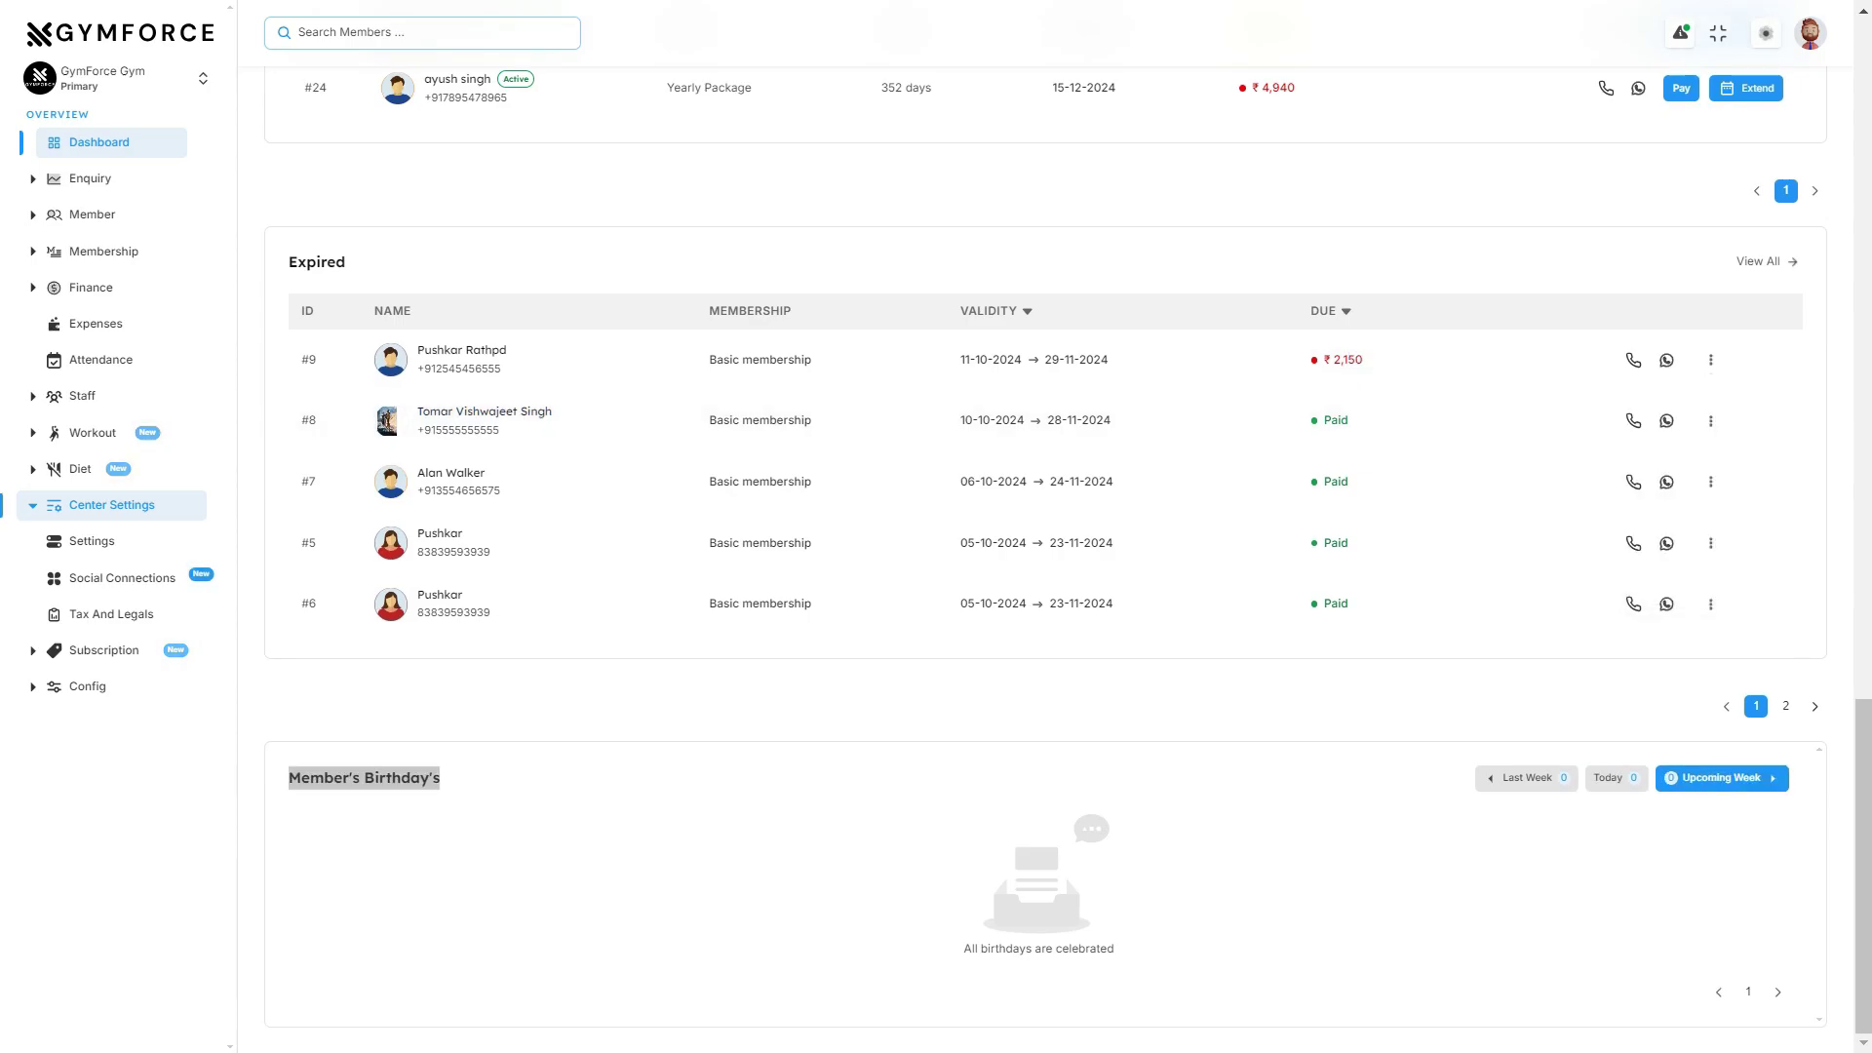
pyautogui.click(290, 778)
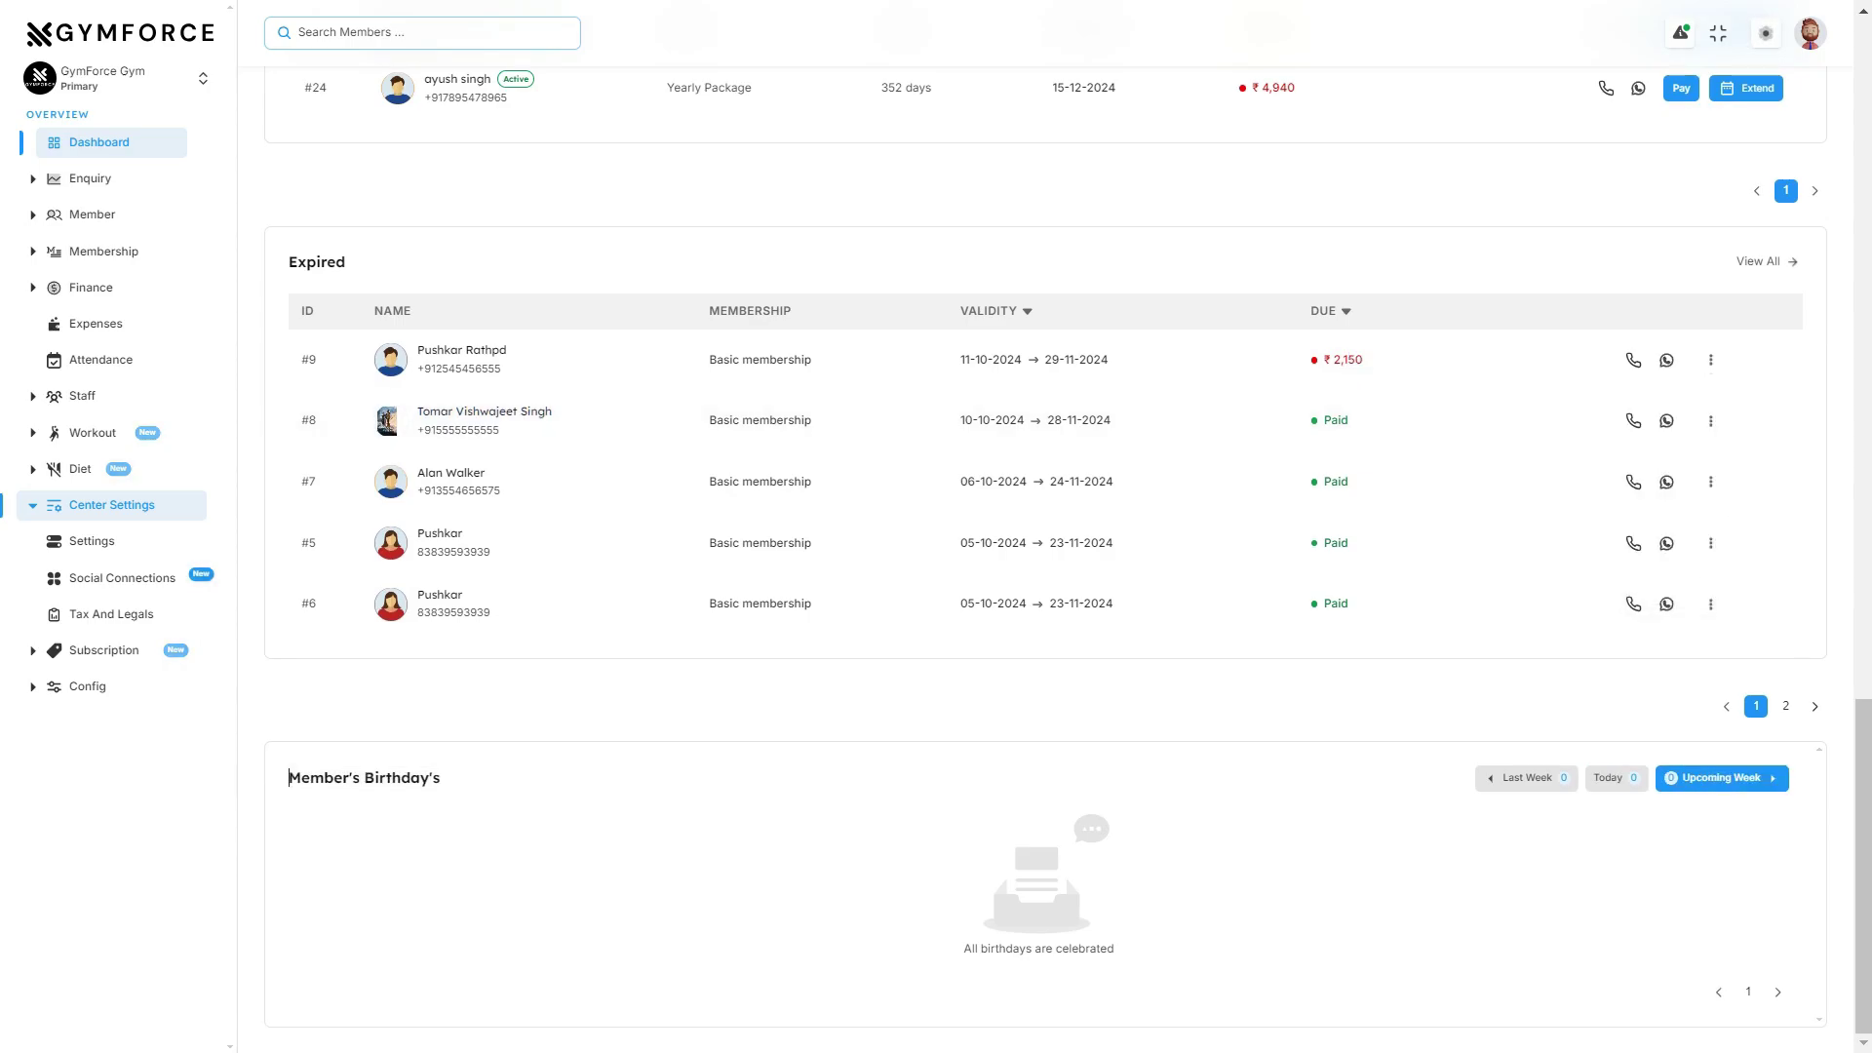
pyautogui.moveTo(289, 778); pyautogui.dragTo(440, 778)
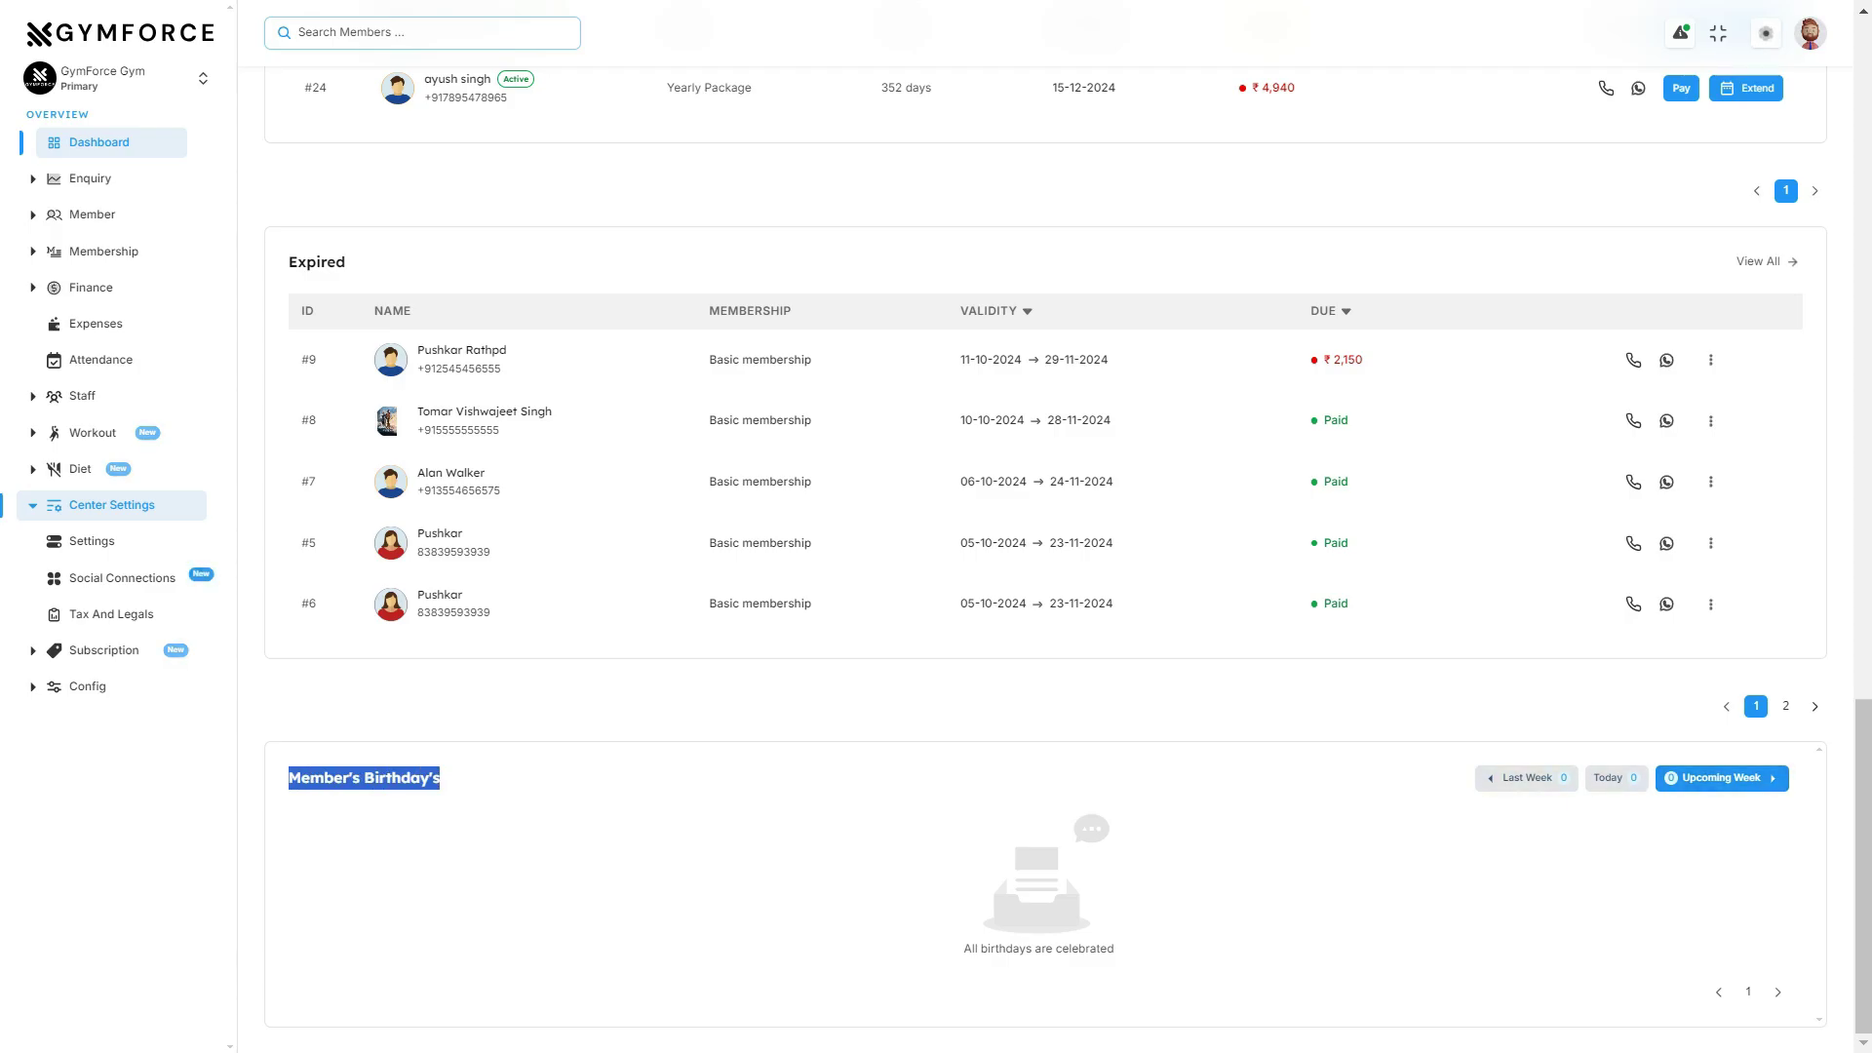
# Open the period filter options of the dashboard's summary figures
pyautogui.scroll(15, 1043, 545)
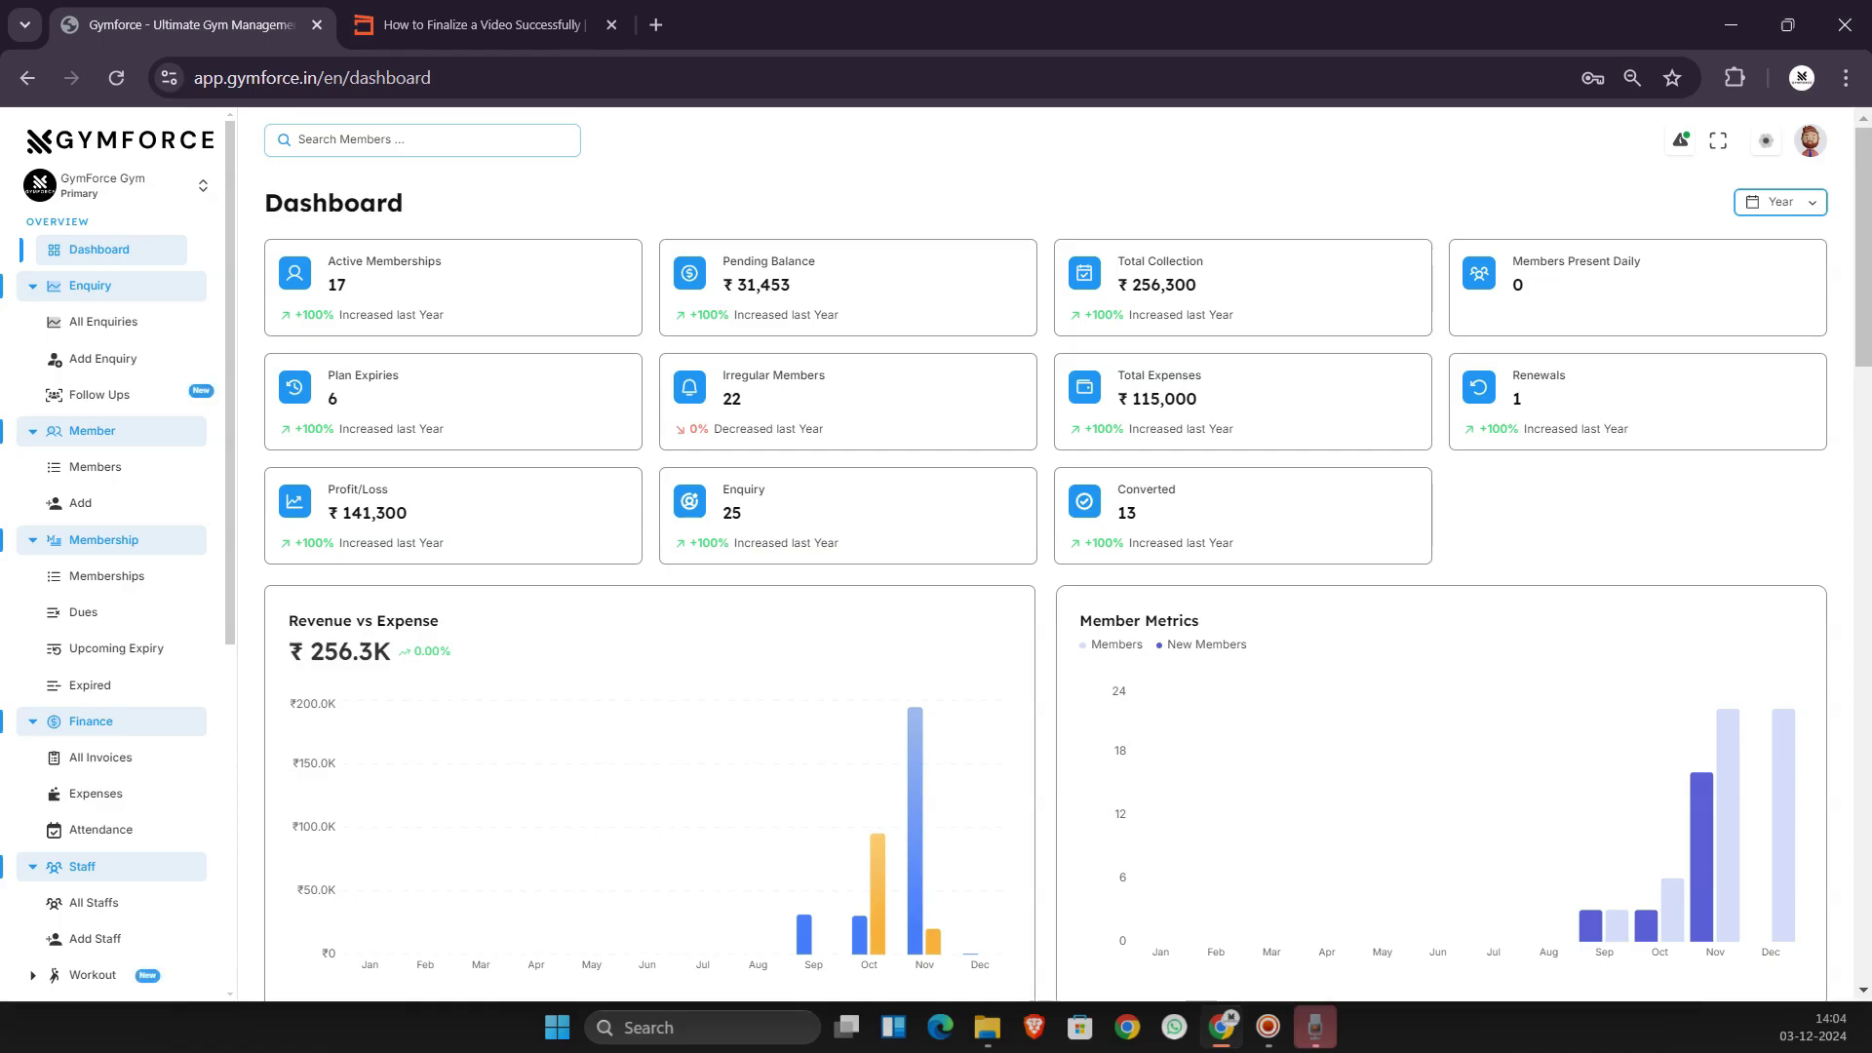
pyautogui.click(1780, 203)
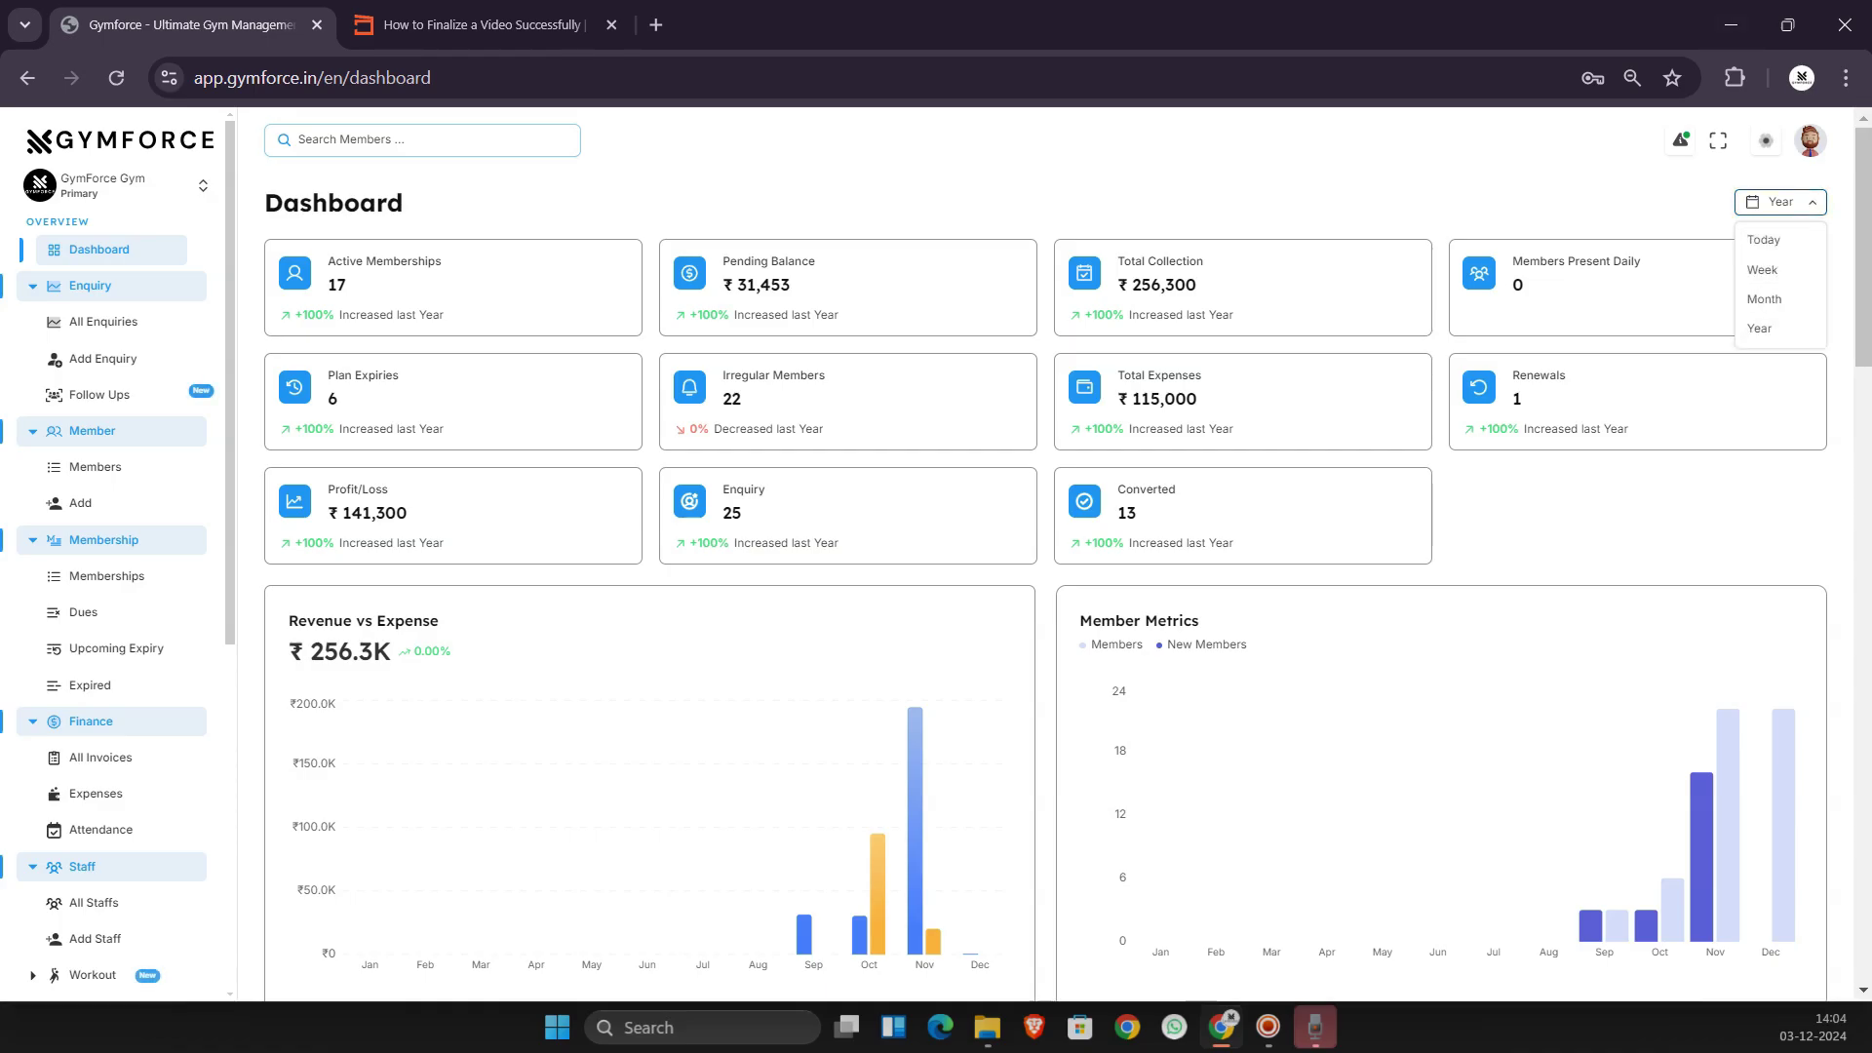